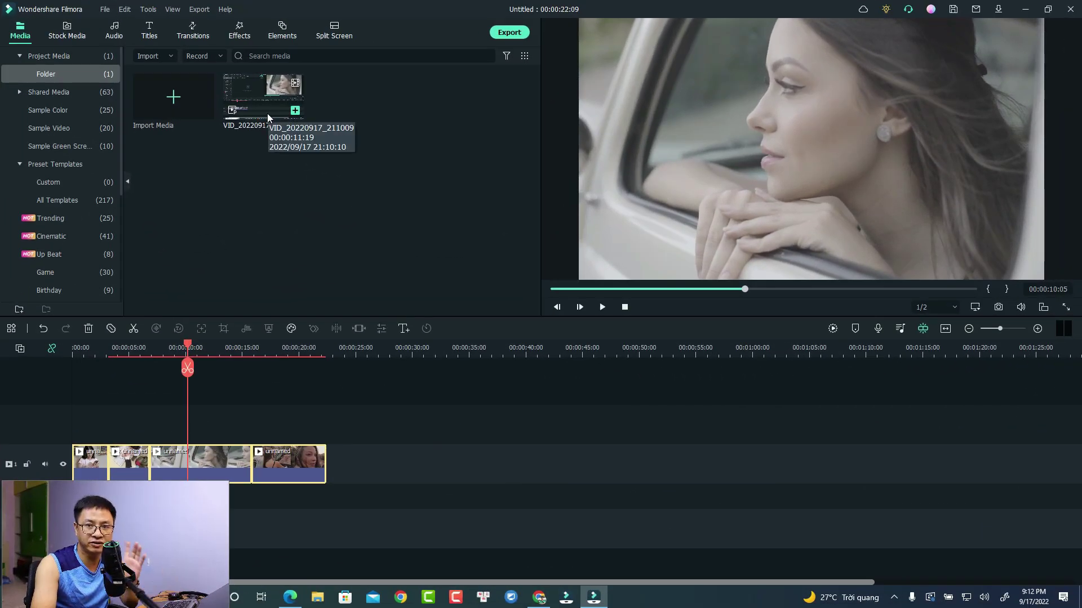
Step: Marquee-select all four timeline clips and delete them
drag(393, 408, 85, 483)
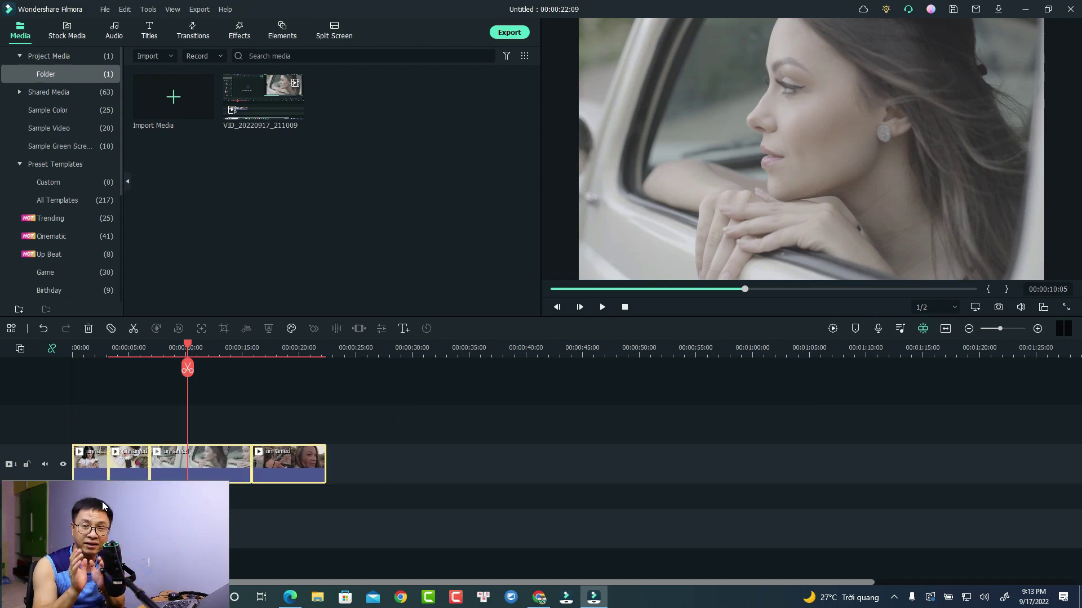
mouse_move(385, 420)
mouse_down()
mouse_move(140, 477)
mouse_move(101, 474)
mouse_up()
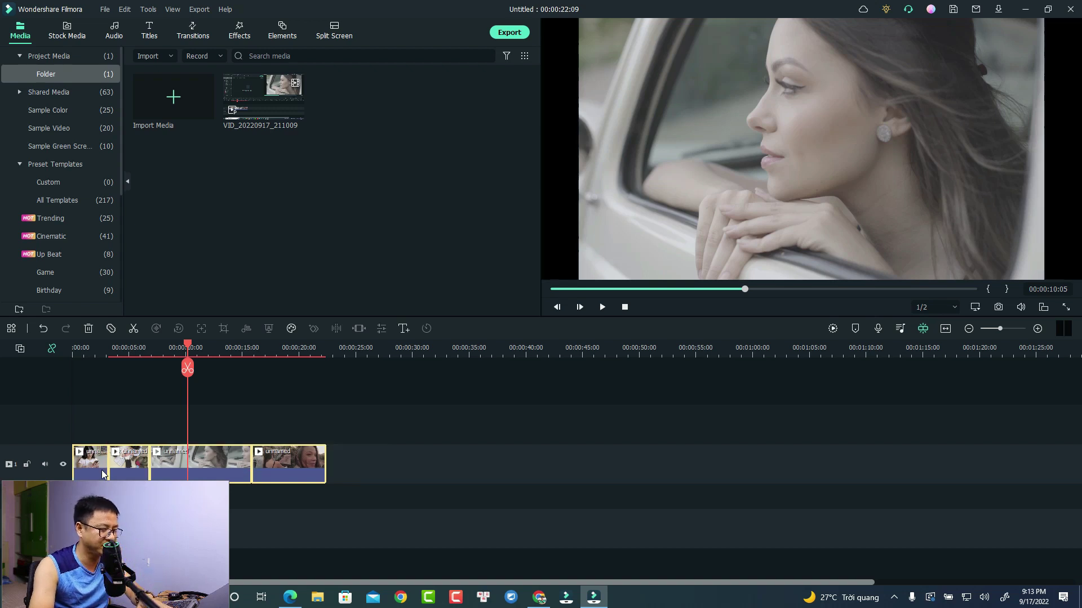
key(Delete)
Step: Place the VID_20220917_211009 video from the media library at 0:00 on the video track
drag(115, 560, 964, 556)
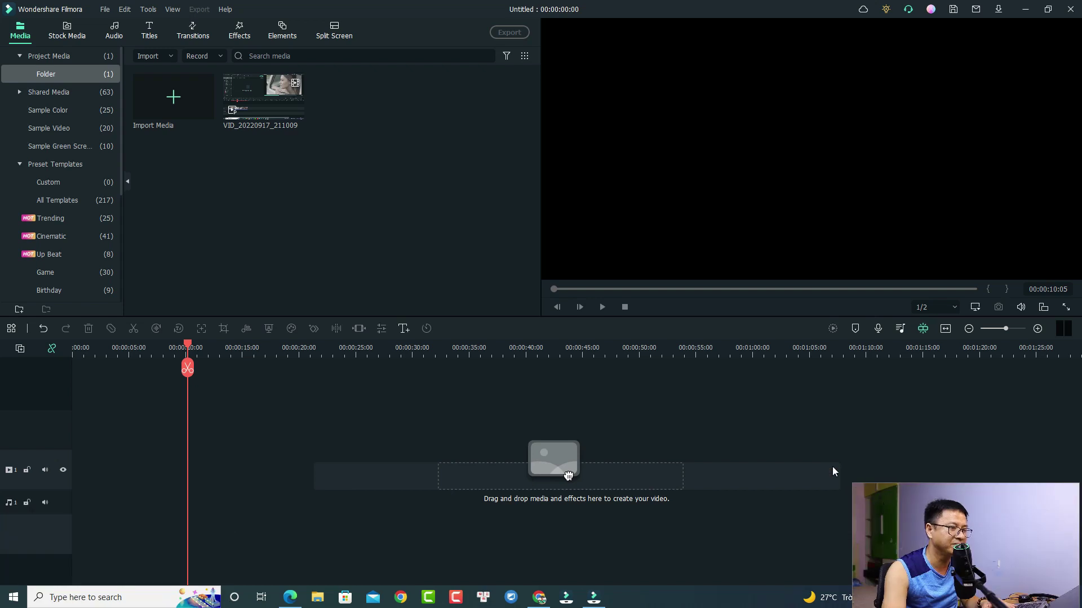
drag(272, 119, 168, 489)
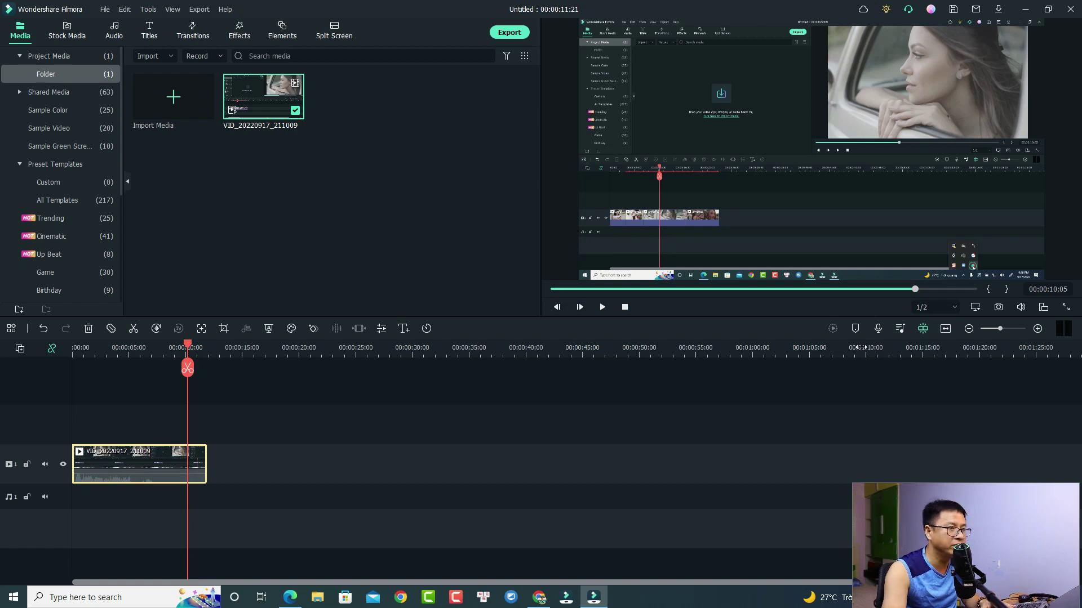
Step: Fit the timeline to the view and split the clip at 00:00:01:04
click(945, 329)
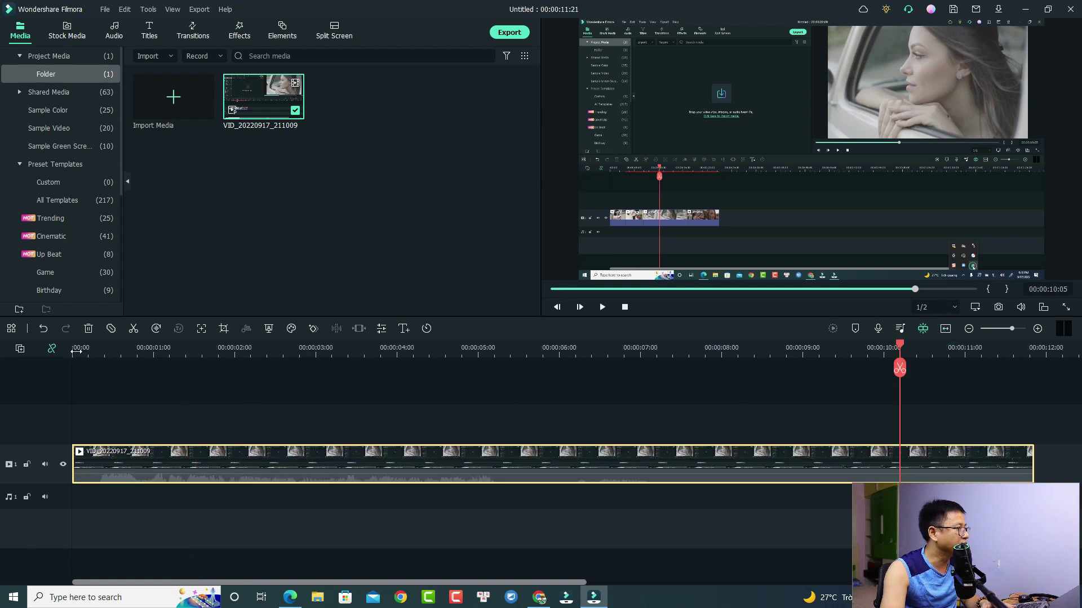
key(Home)
key(Right)
key(Right)
key(Right)
key(Right)
key(Right)
key(Right)
key(Right)
key(Right)
key(Right)
key(Right)
key(Right)
key(Right)
key(Right)
key(Right)
key(Right)
key(Right)
key(Right)
key(Right)
key(Right)
key(Right)
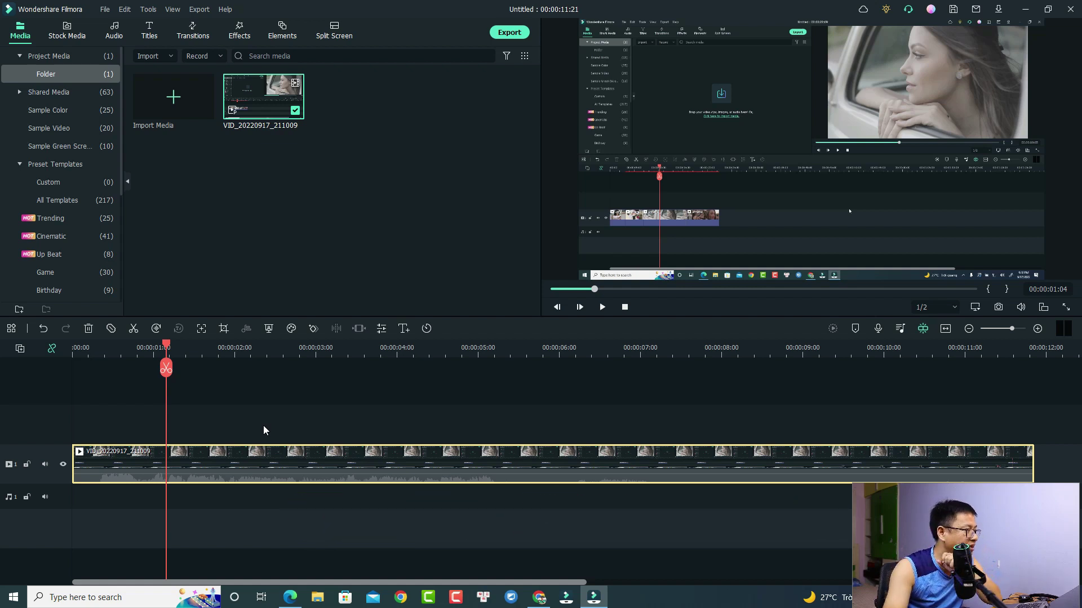
click(215, 458)
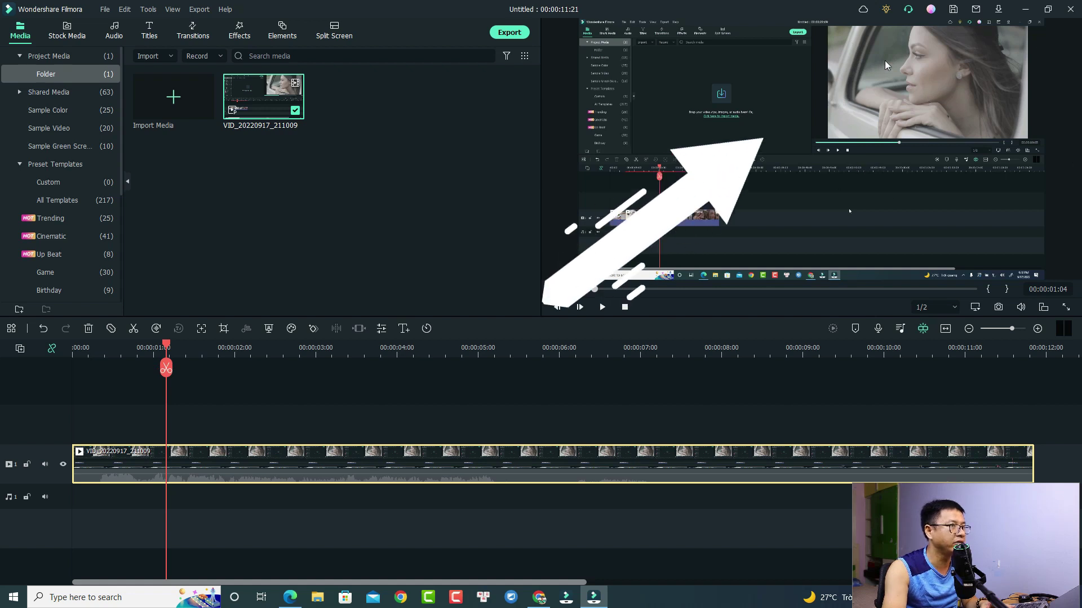
click(185, 458)
click(166, 369)
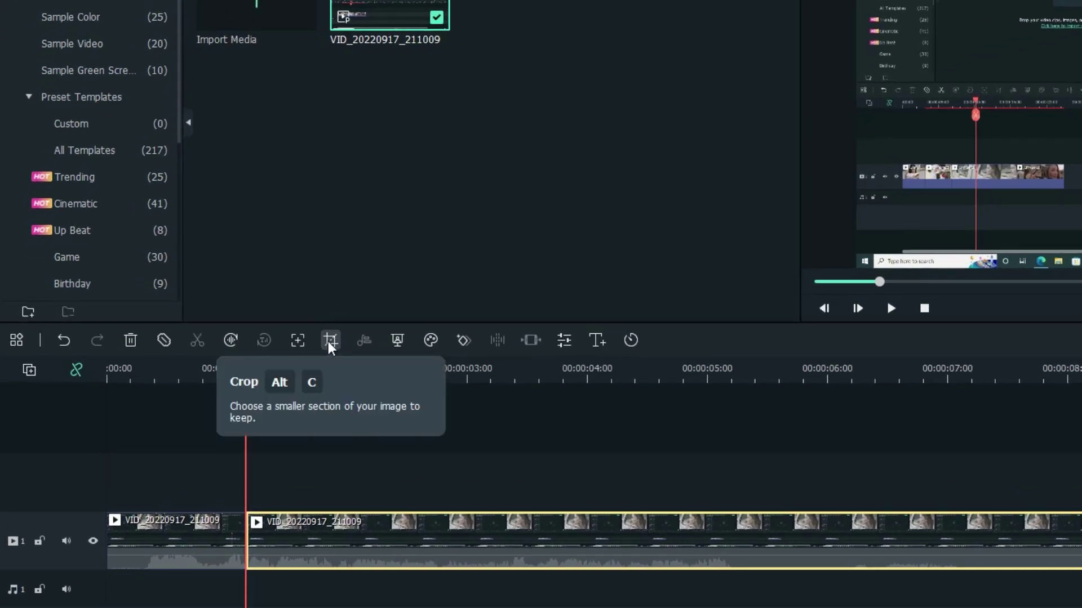
Step: Open Pan & Zoom for the second clip, keeping the 16:9 aspect ratio
click(329, 340)
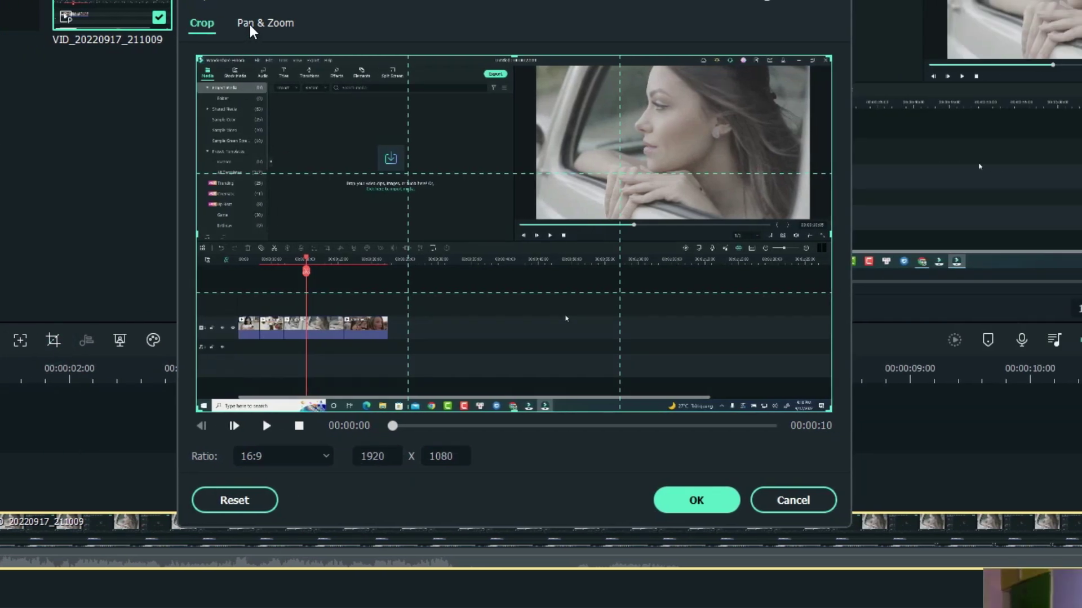
click(250, 28)
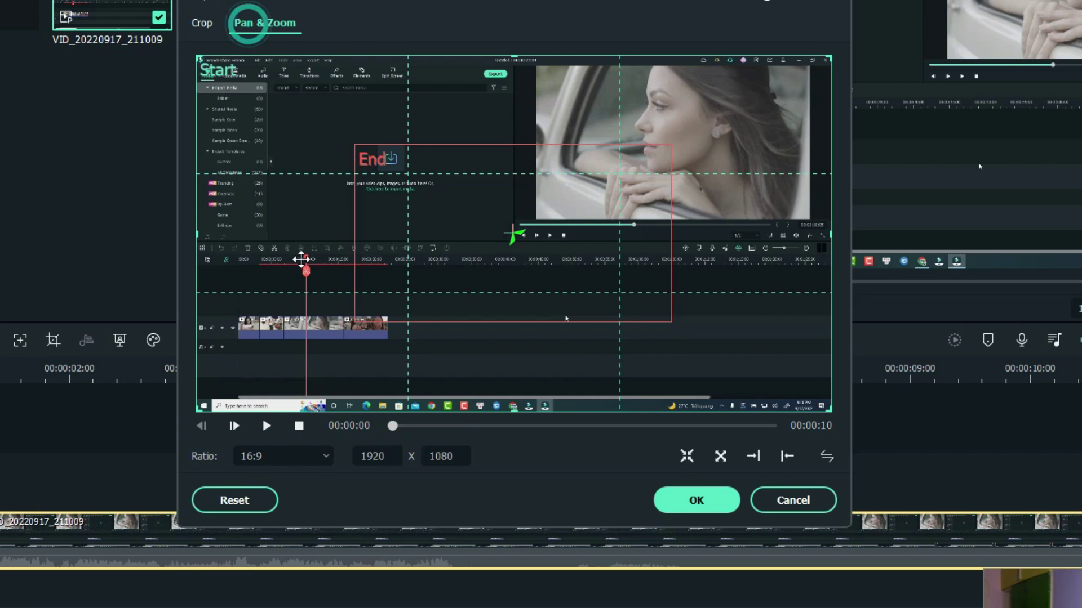
click(251, 455)
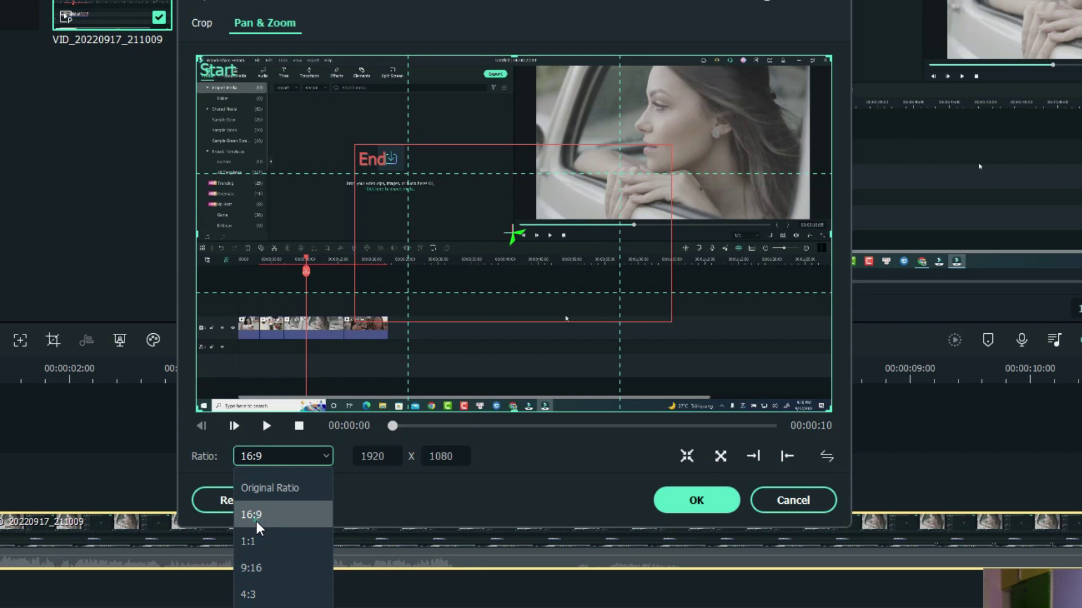
click(255, 519)
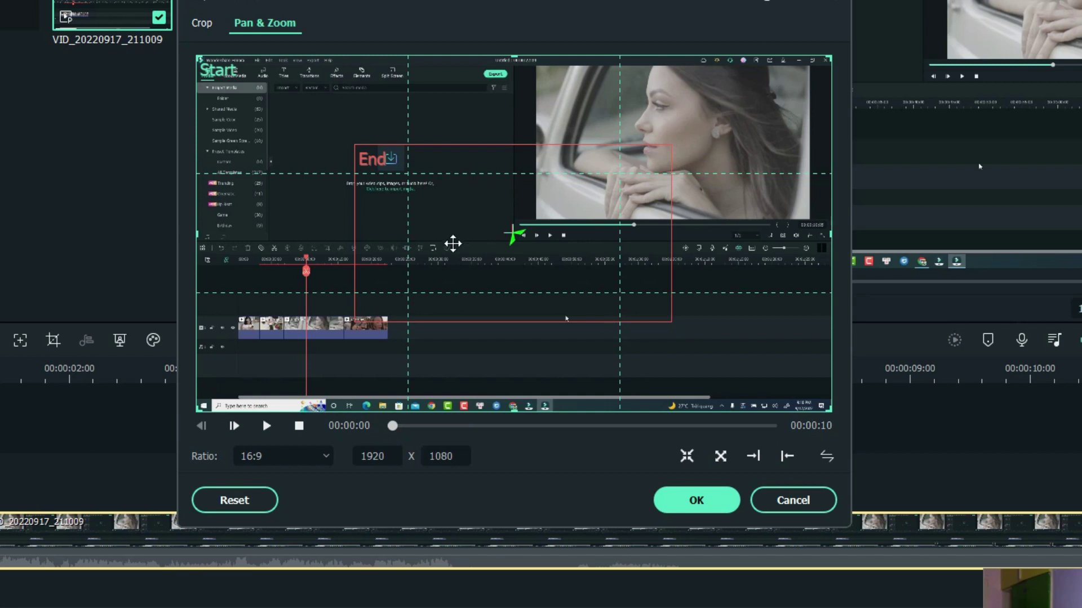
Step: Resize the End frame to 1323x744 over the woman's picture, preview, and apply
click(452, 245)
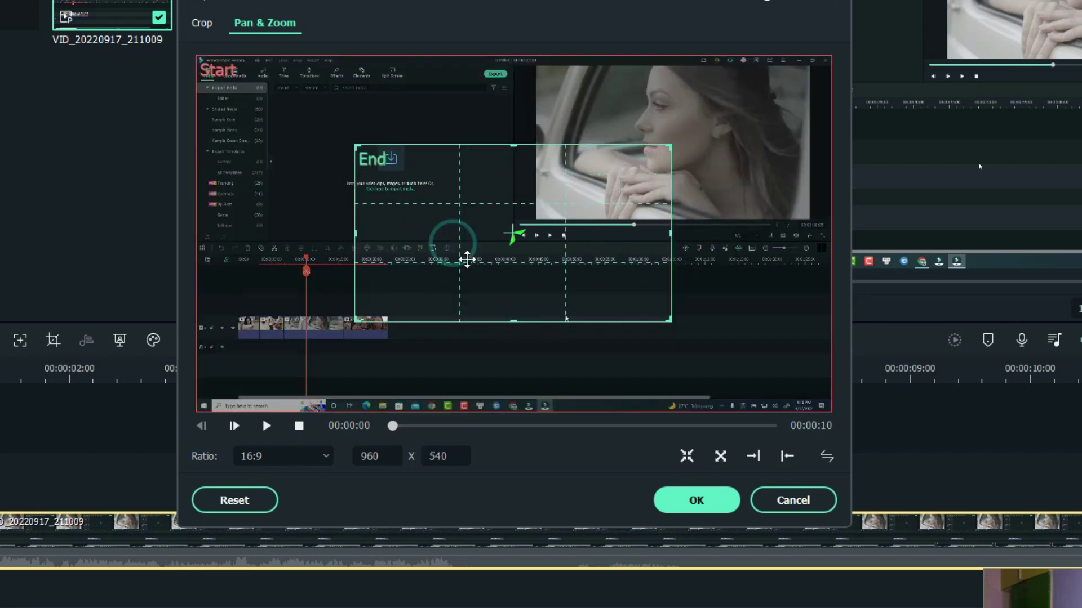
drag(355, 148, 234, 76)
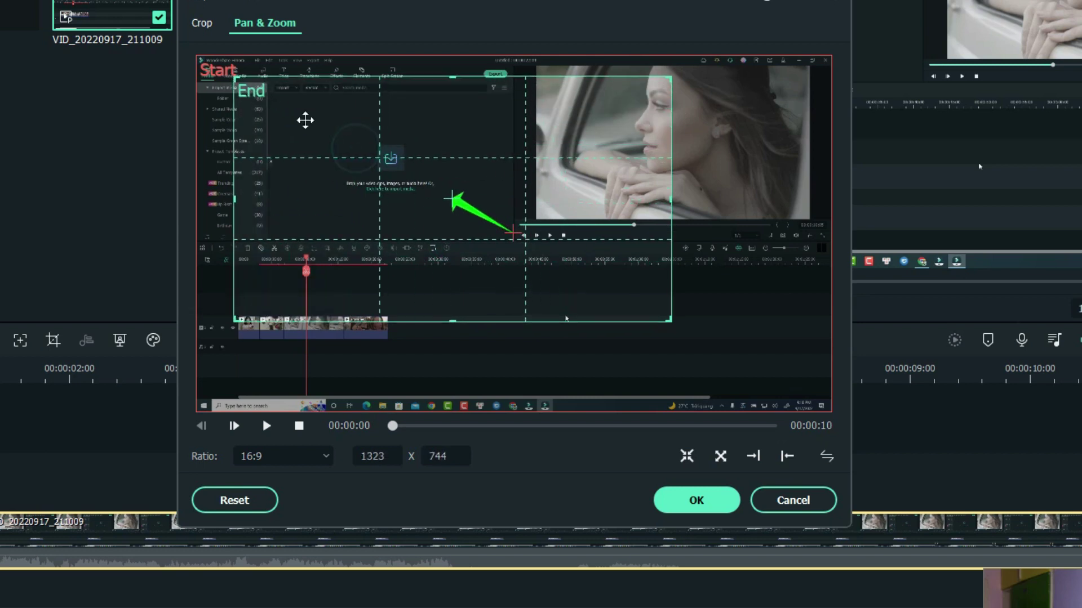
click(669, 323)
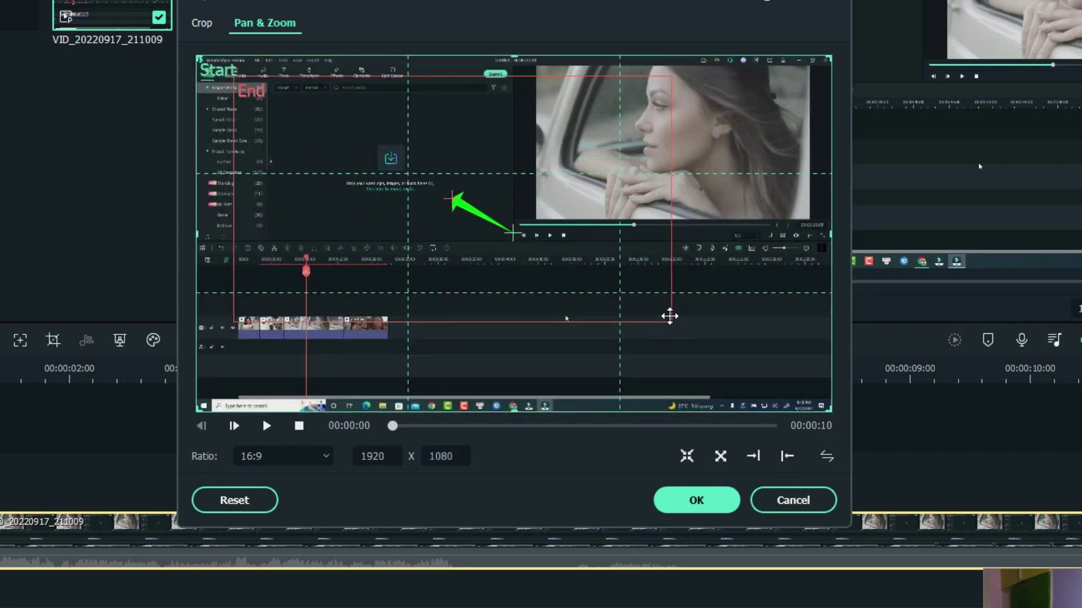
click(623, 295)
drag(532, 247, 692, 227)
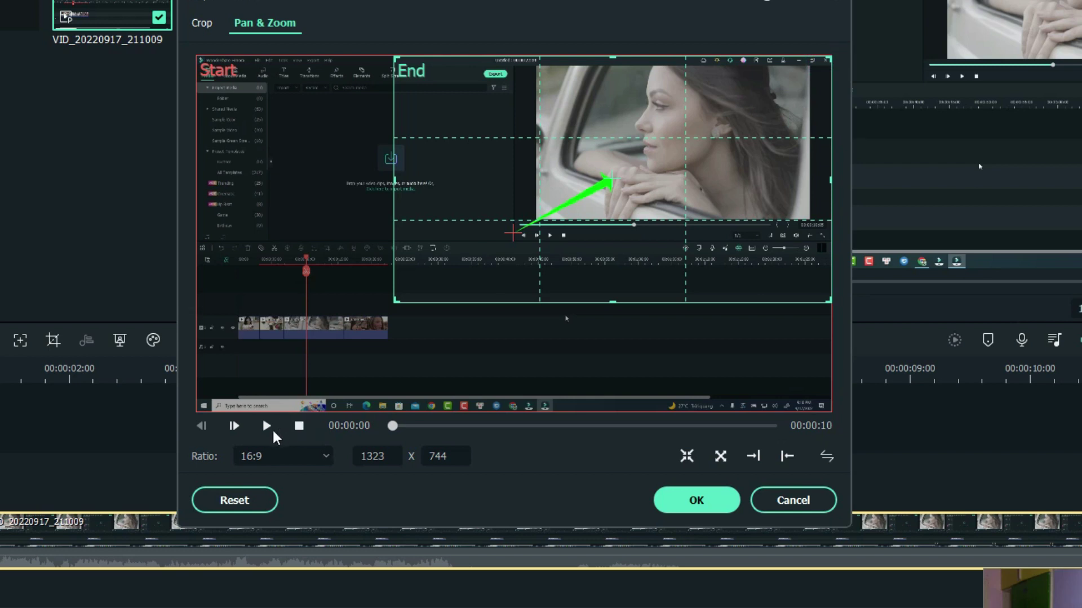
click(269, 430)
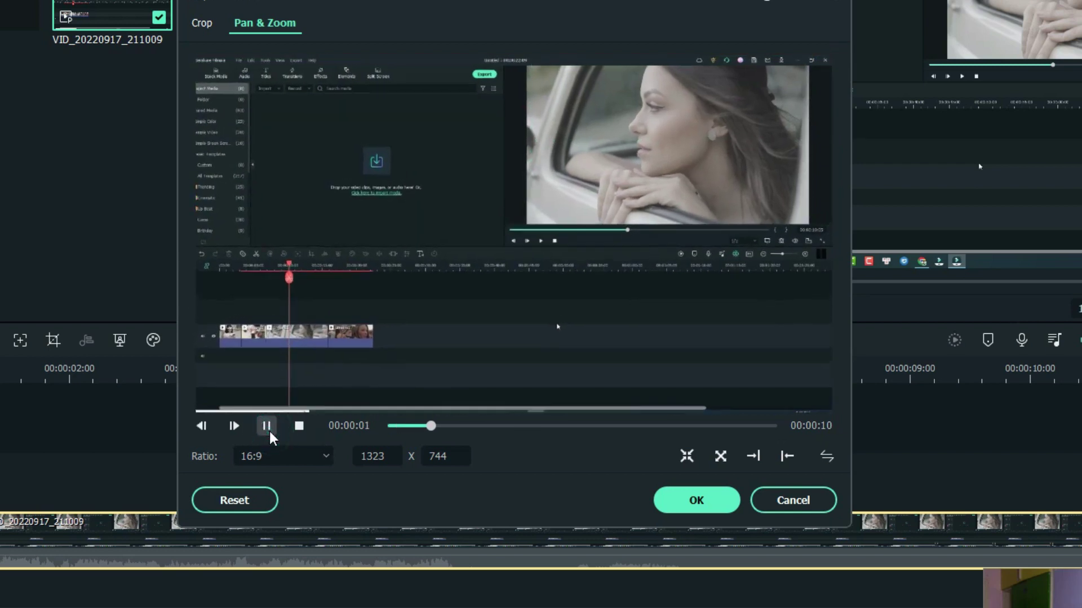
click(270, 430)
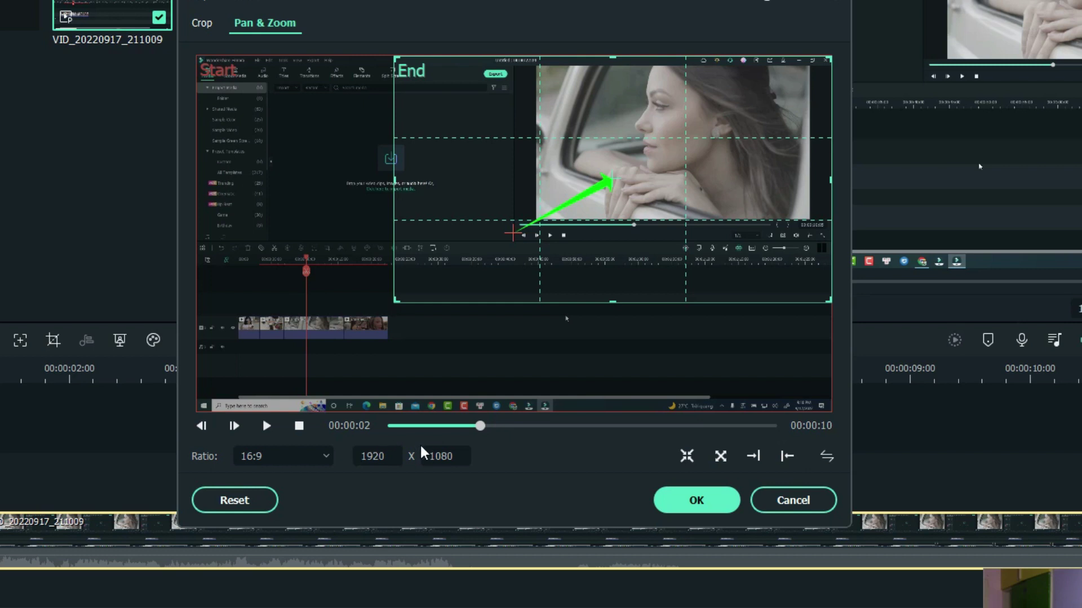
click(683, 503)
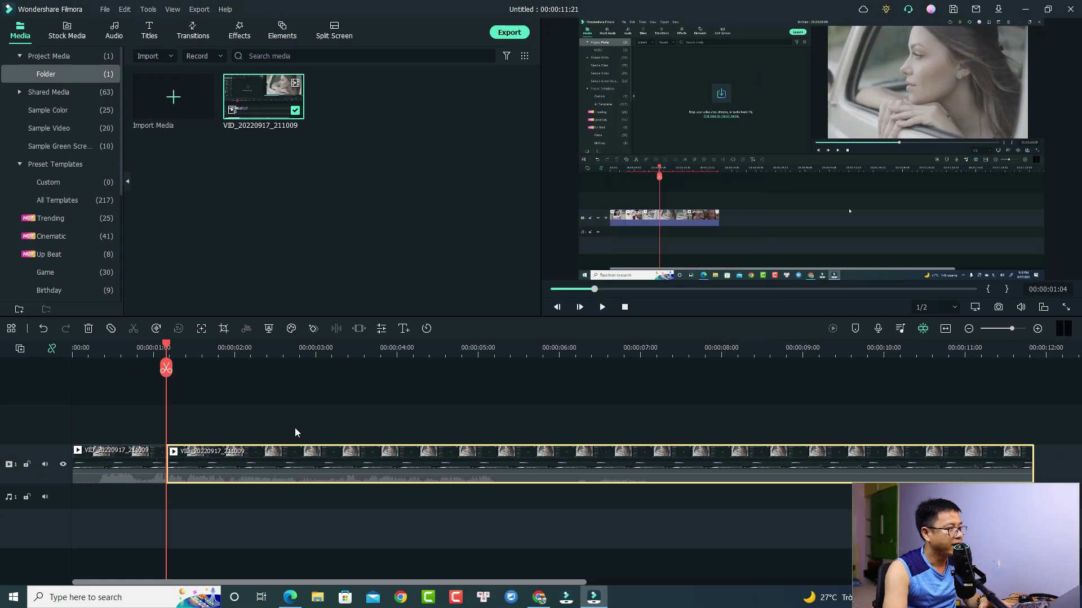
Step: Preview the zoom, then split the clip at the 3-second mark
key(space)
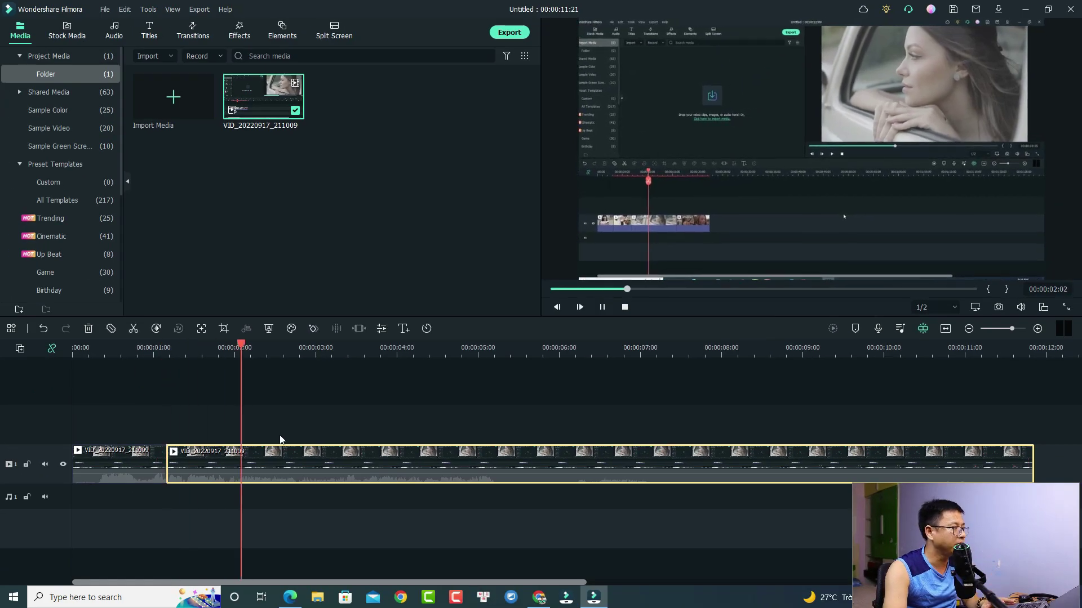
key(space)
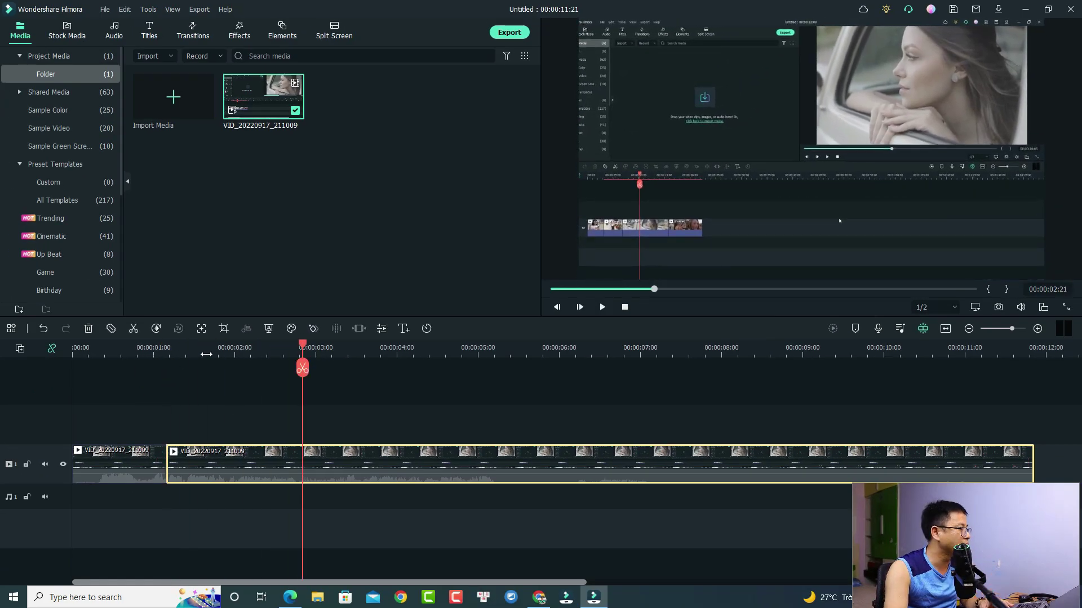
mouse_move(306, 351)
mouse_down()
mouse_move(295, 348)
mouse_move(318, 358)
mouse_up()
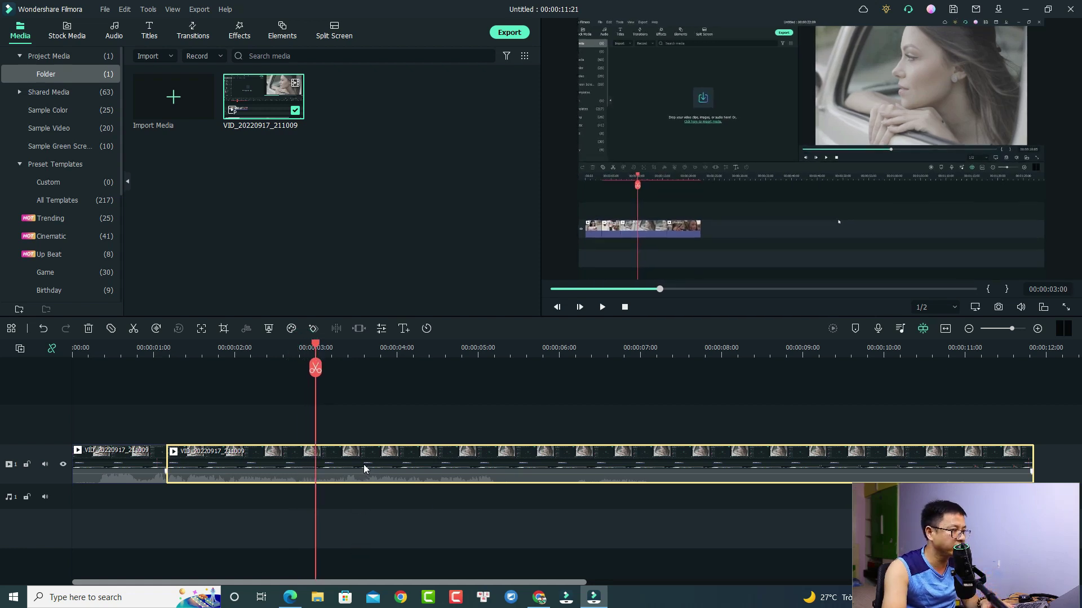
click(316, 368)
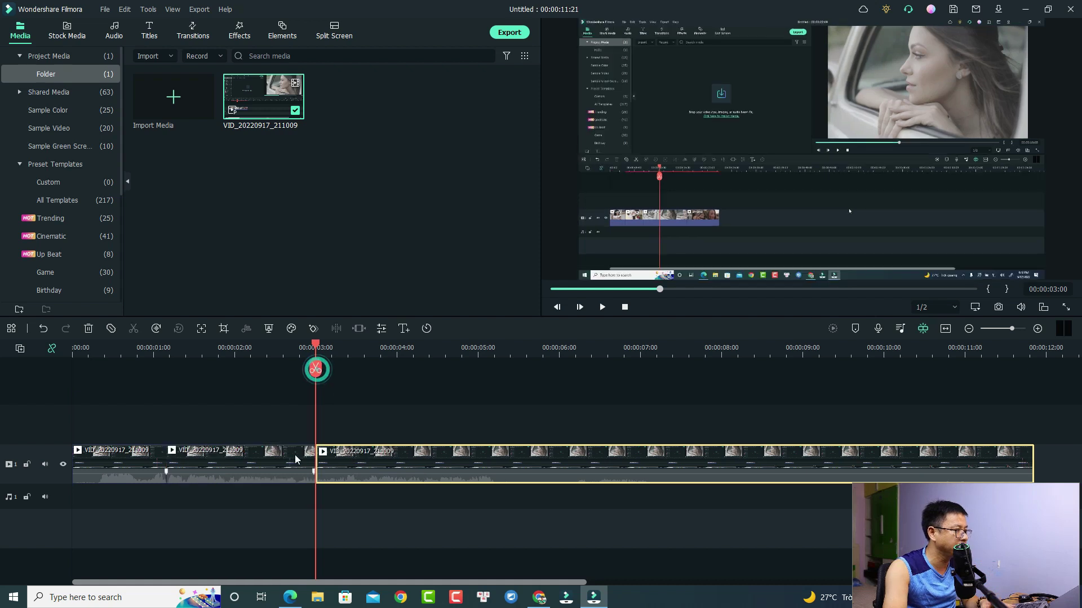
Step: Replay the section around the cut, starting from about 00:00:01:00
click(152, 351)
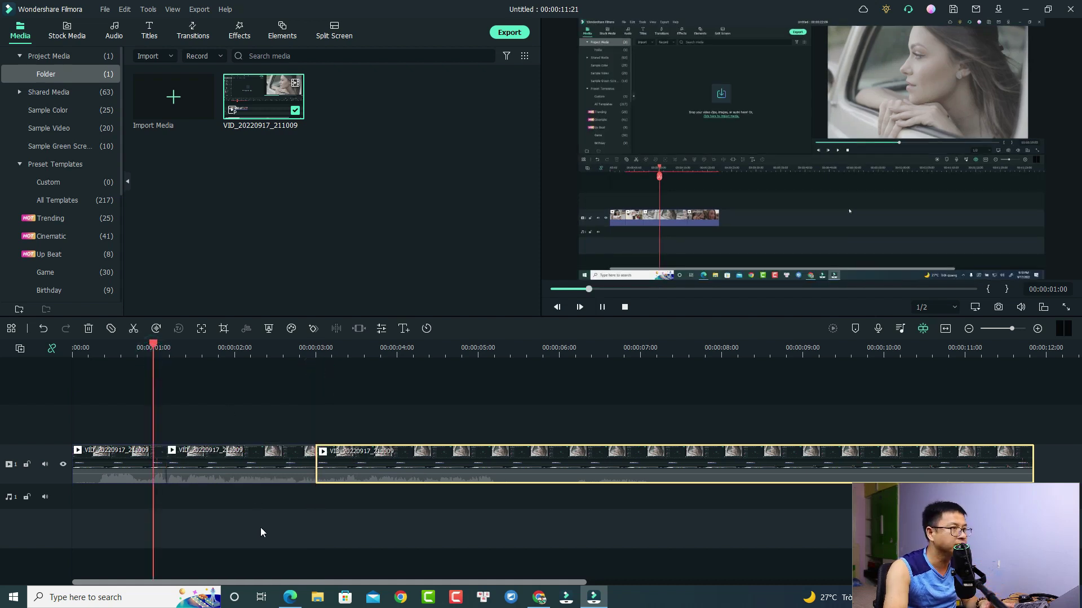
key(space)
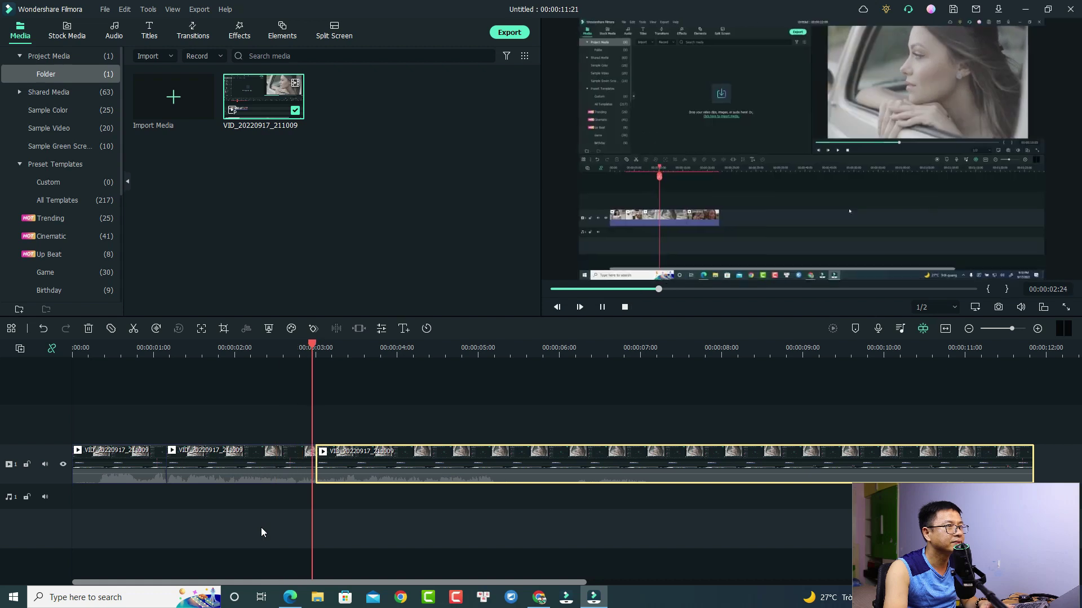
key(space)
click(174, 357)
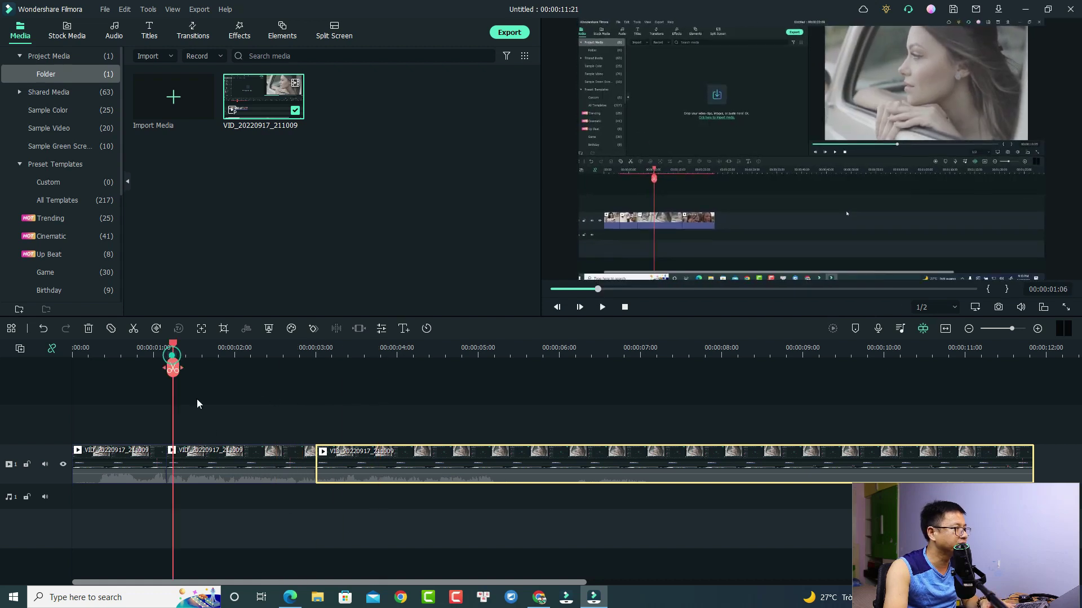
key(space)
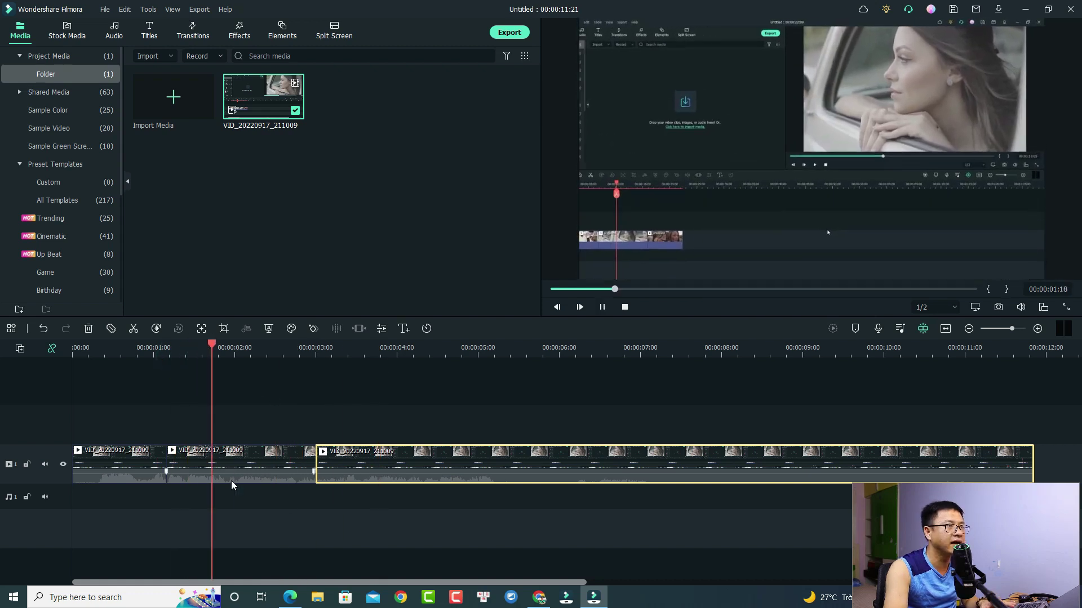
key(space)
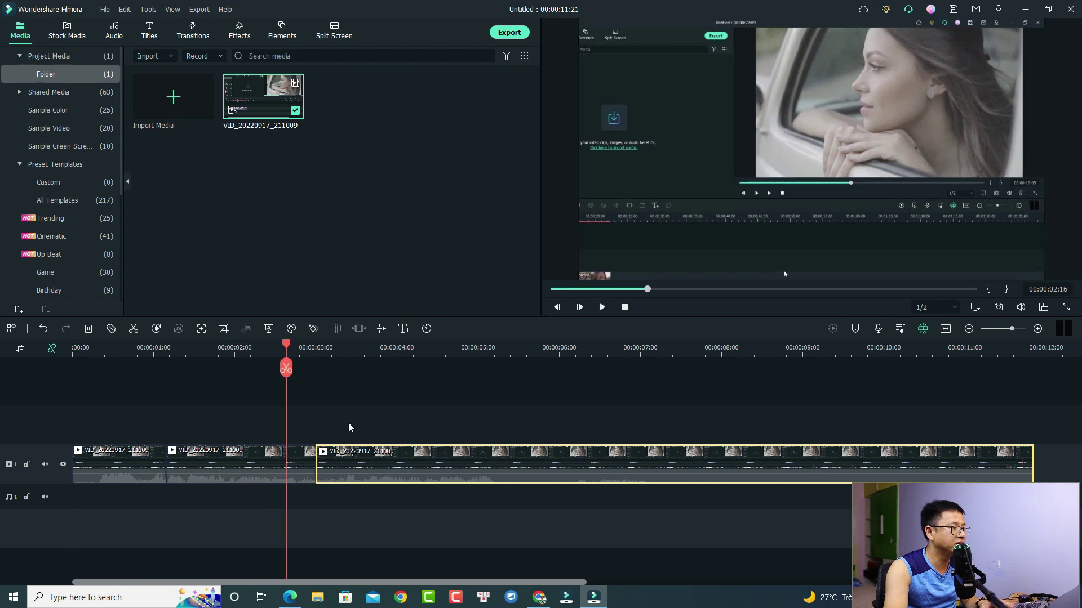
key(space)
key(space)
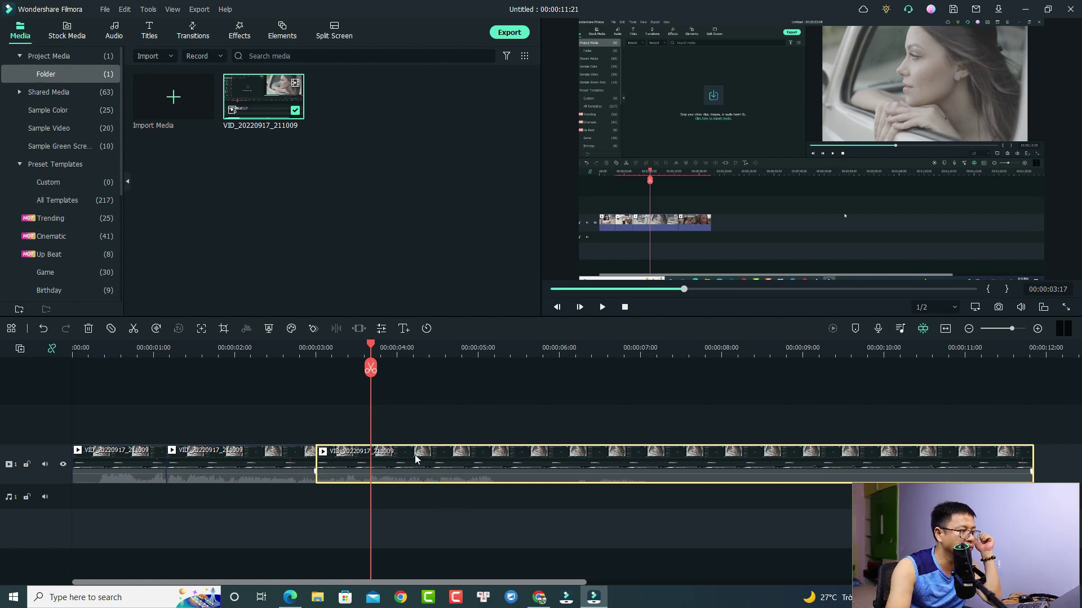
Step: Swap the third clip's Start and End zoom frames, apply, and replay from the beginning
click(374, 459)
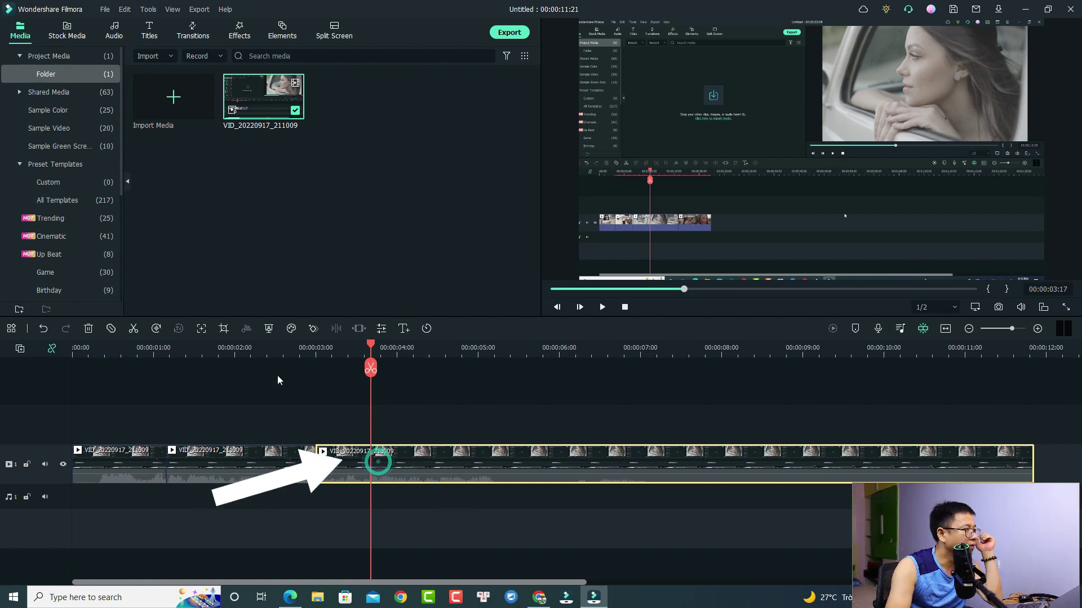
click(223, 329)
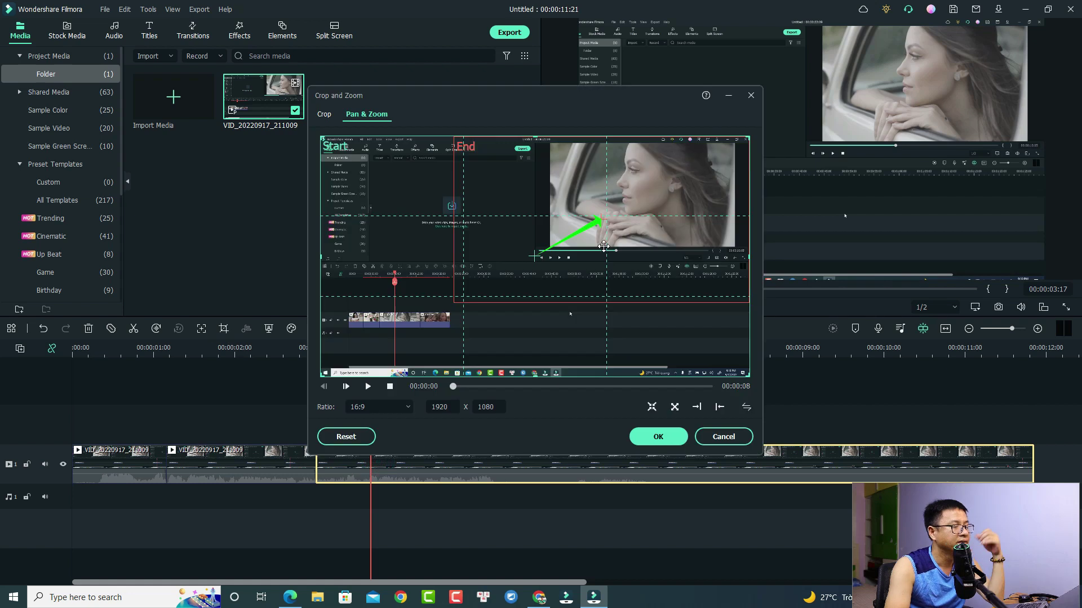
click(747, 408)
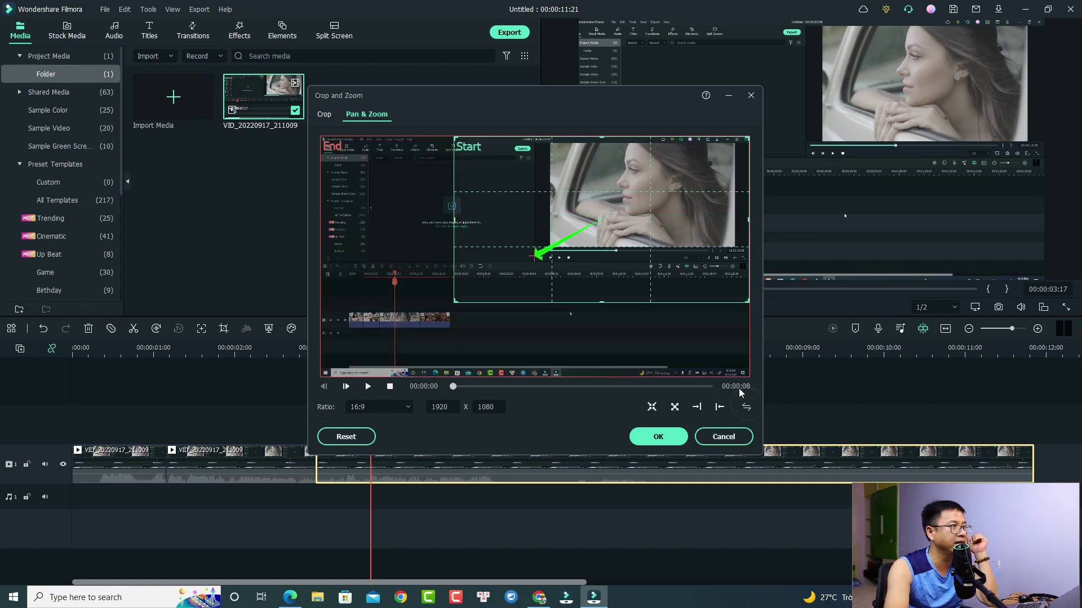
click(325, 115)
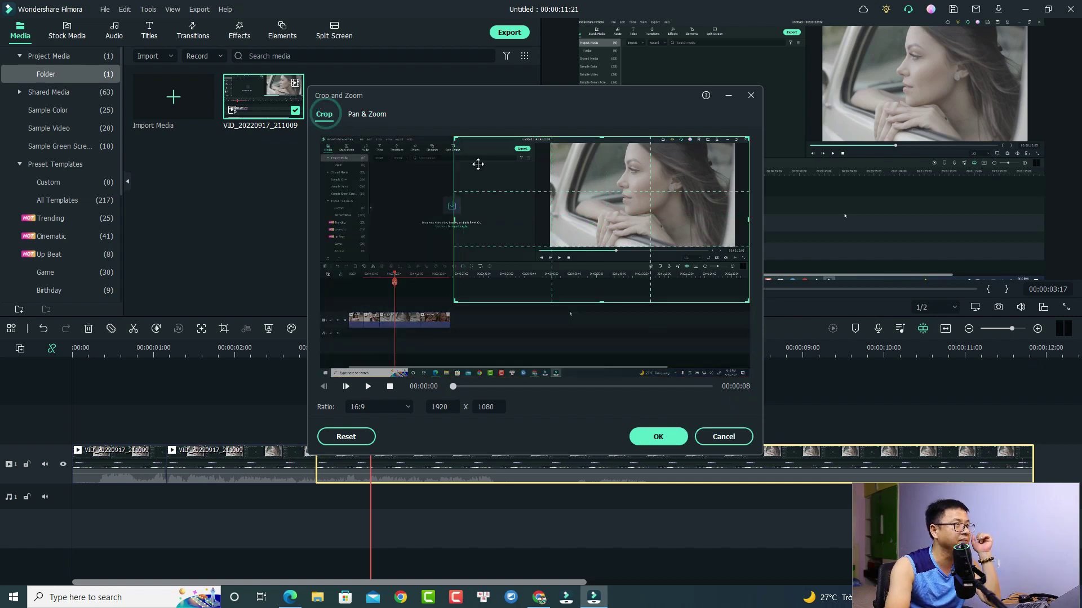
click(658, 437)
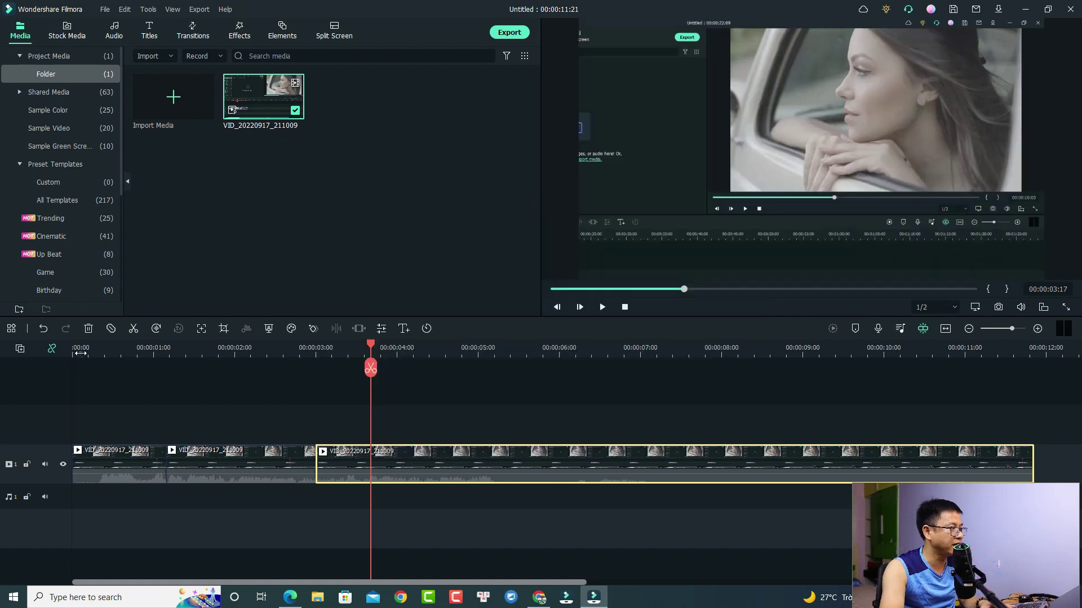
key(Home)
key(space)
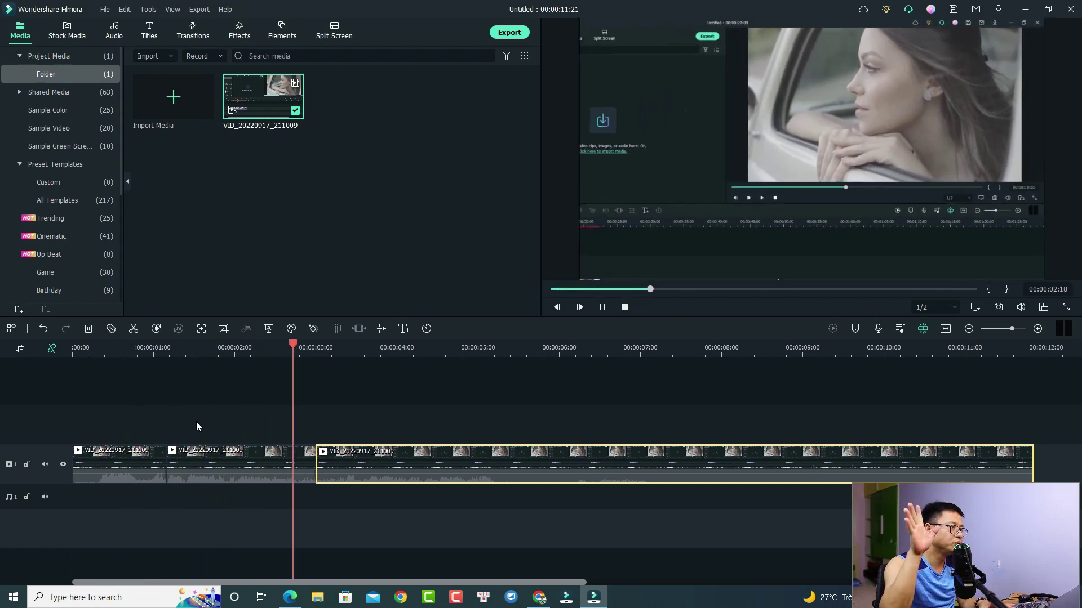
Step: Pause playback at 00:00:04:12 and split the clip under the playhead
key(space)
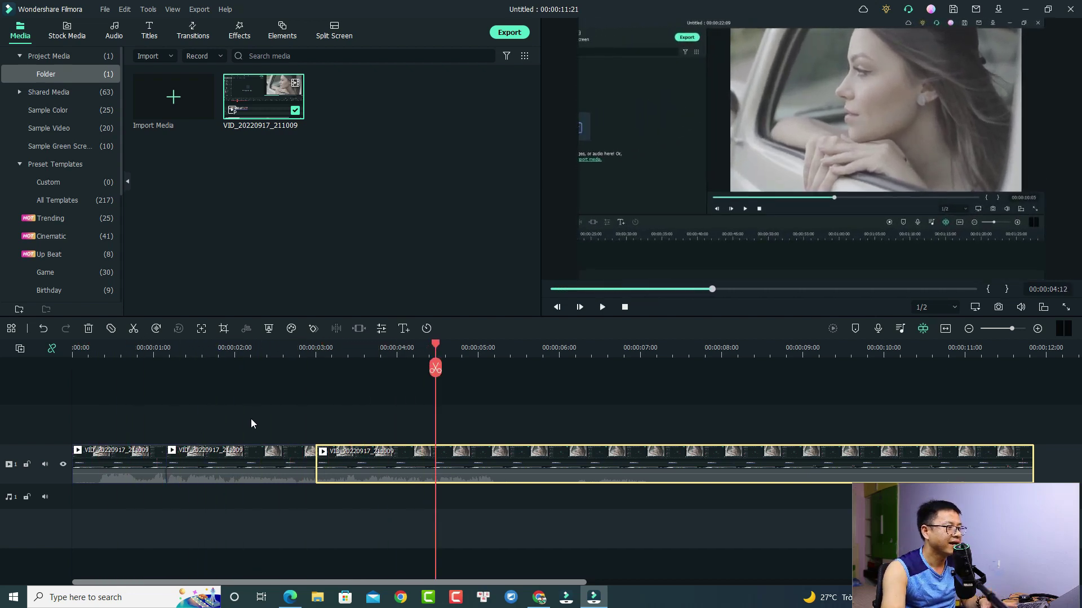
click(467, 463)
click(435, 369)
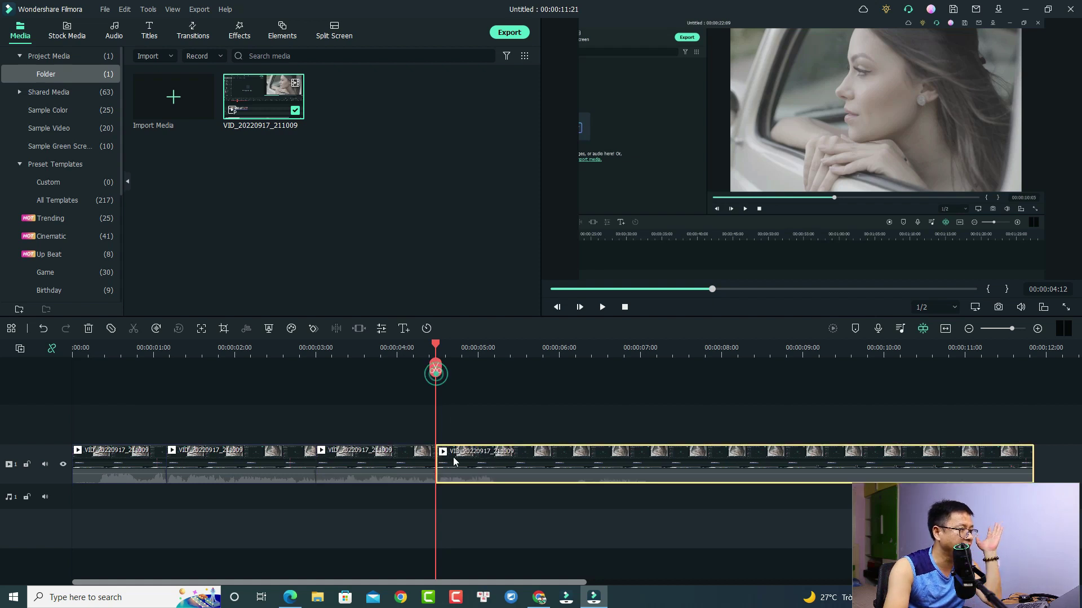
Step: Give the fourth clip a Pan & Zoom End frame of 1346x757, moved down-right, then play it
click(223, 328)
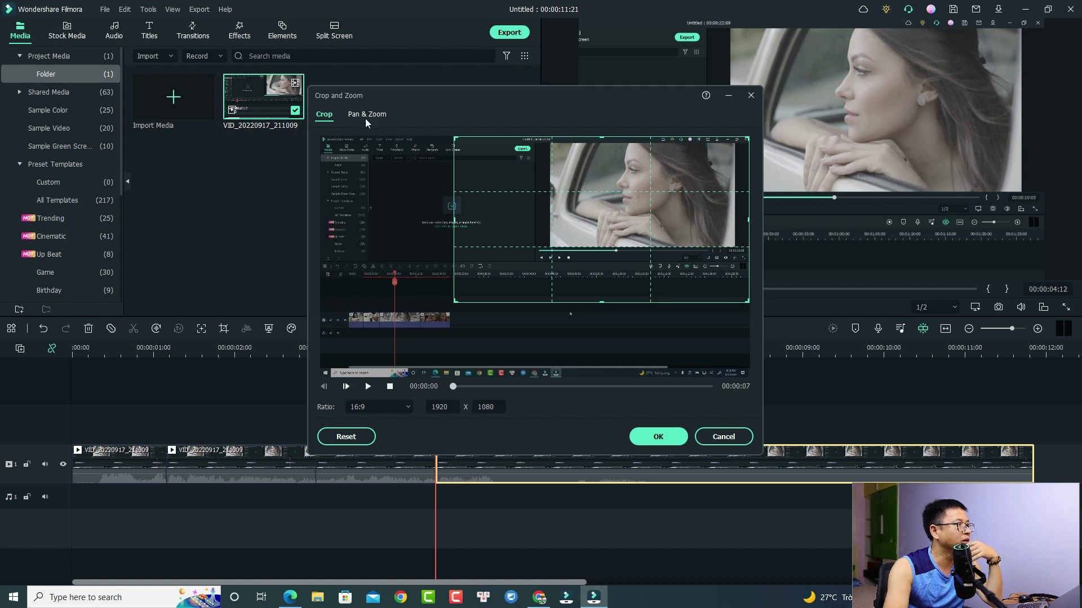
click(365, 115)
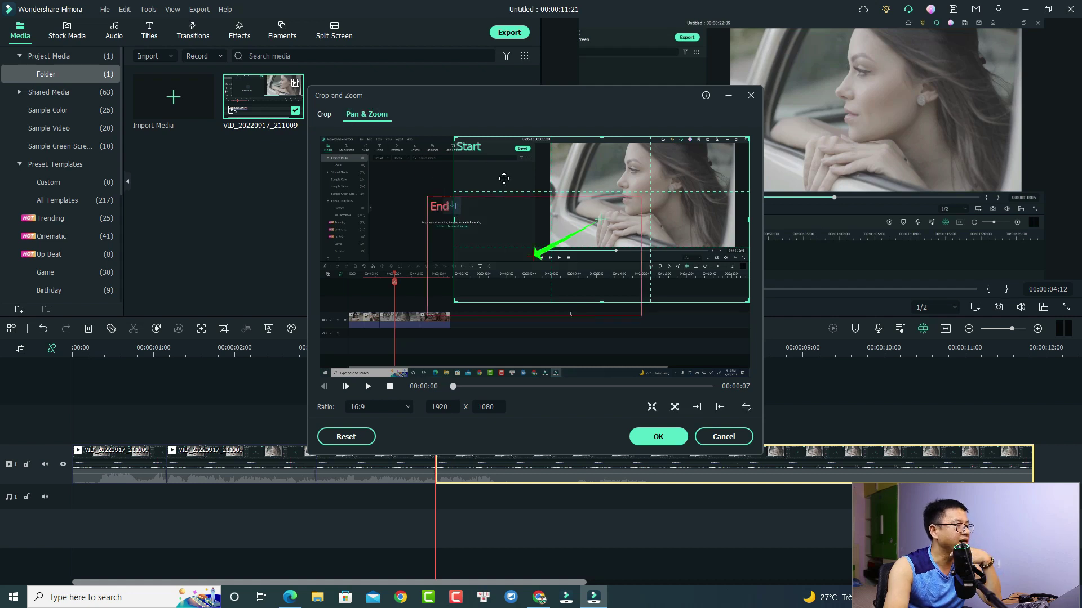
click(445, 288)
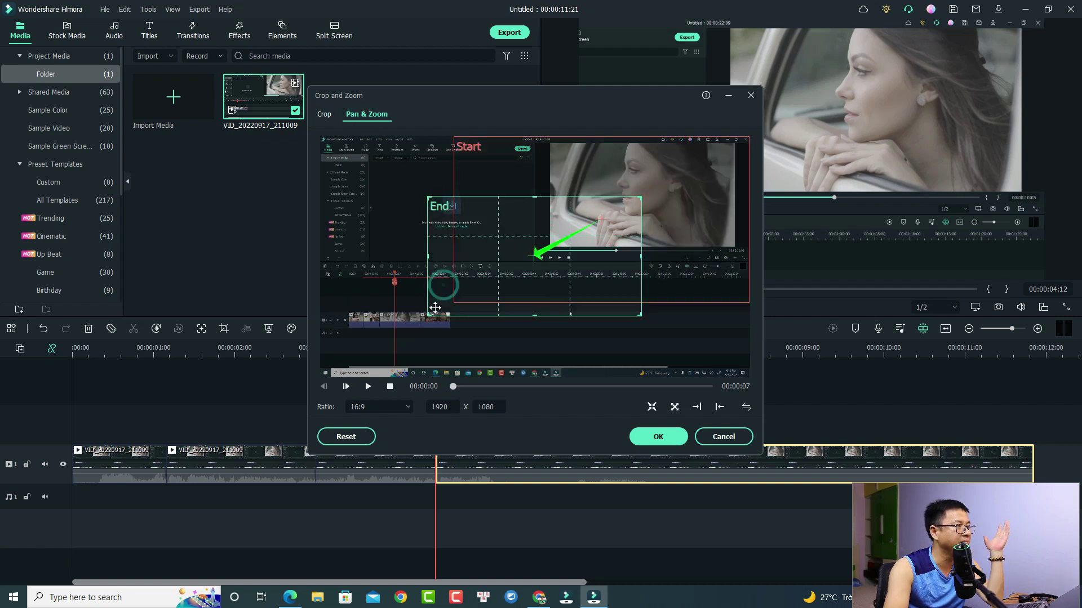
drag(431, 313, 341, 365)
drag(490, 317, 604, 330)
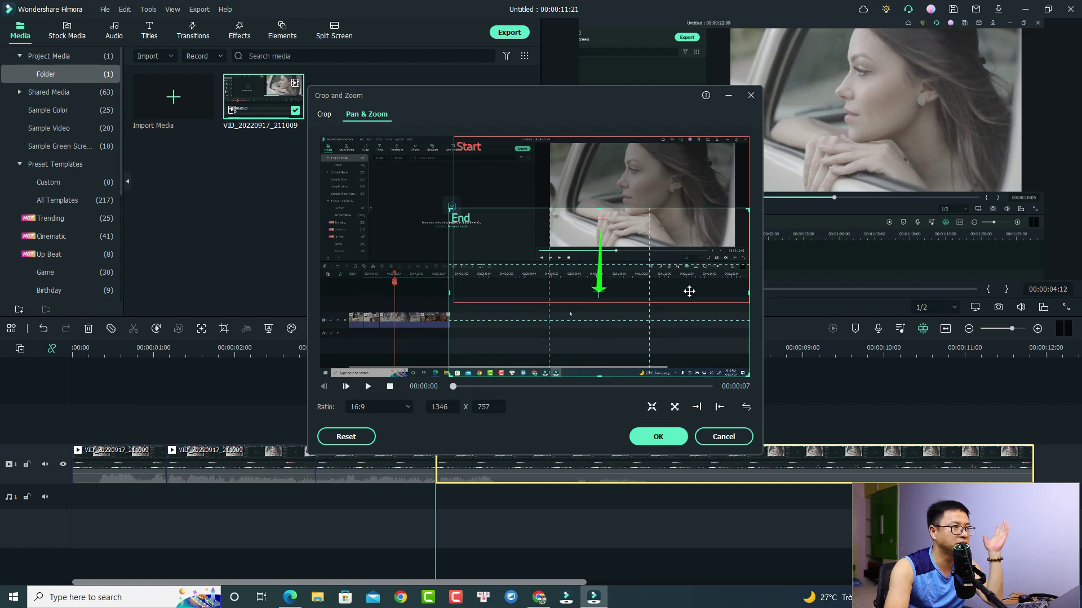
click(658, 437)
key(space)
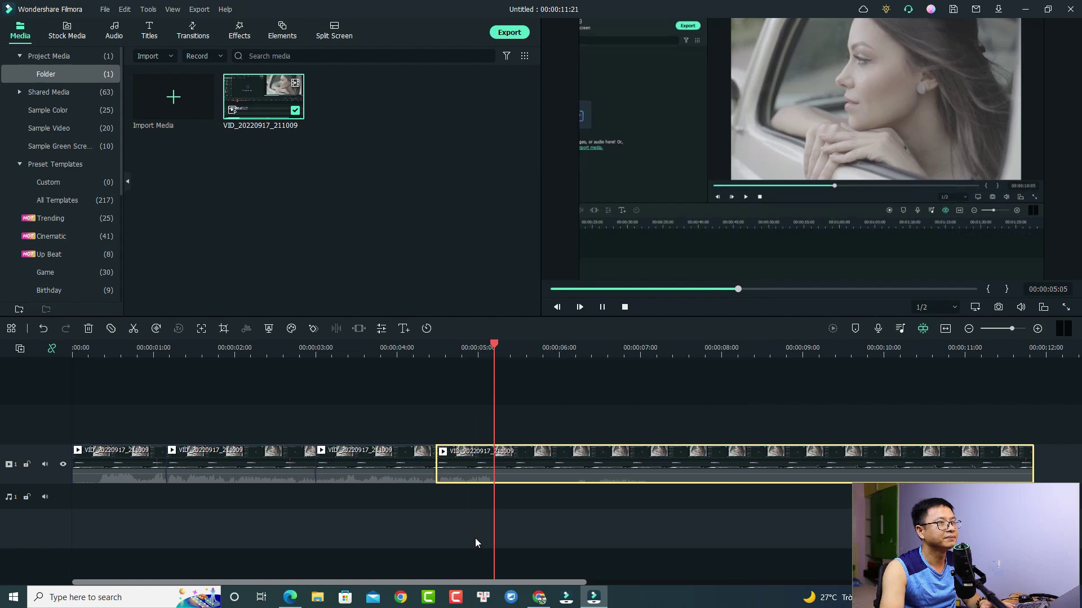
Step: Split the clip at 00:00:06:10 and select the resulting final piece
key(space)
mouse_move(587, 346)
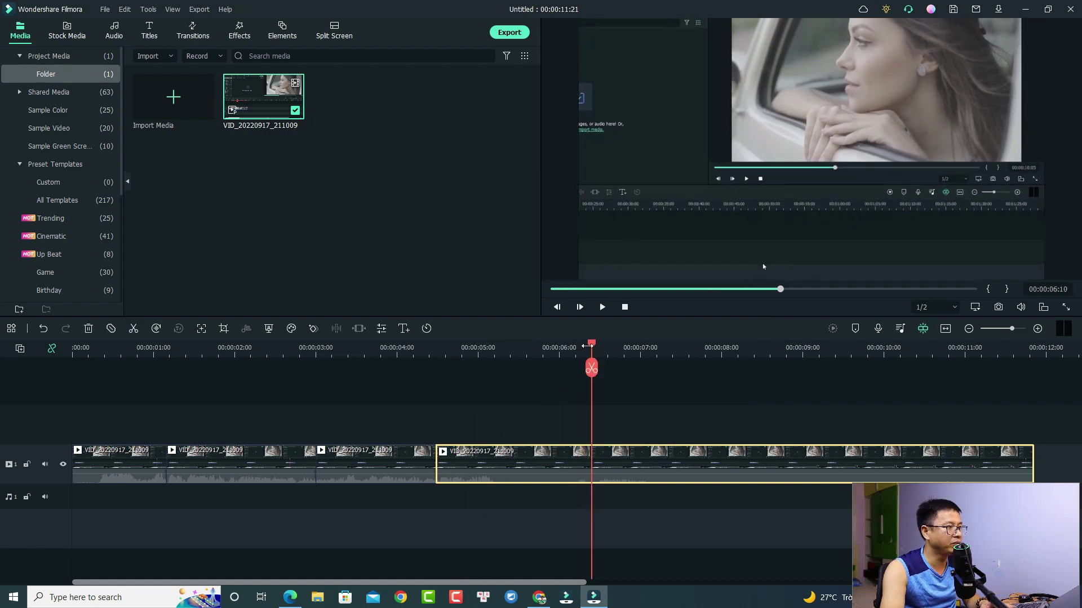
drag(544, 360, 592, 383)
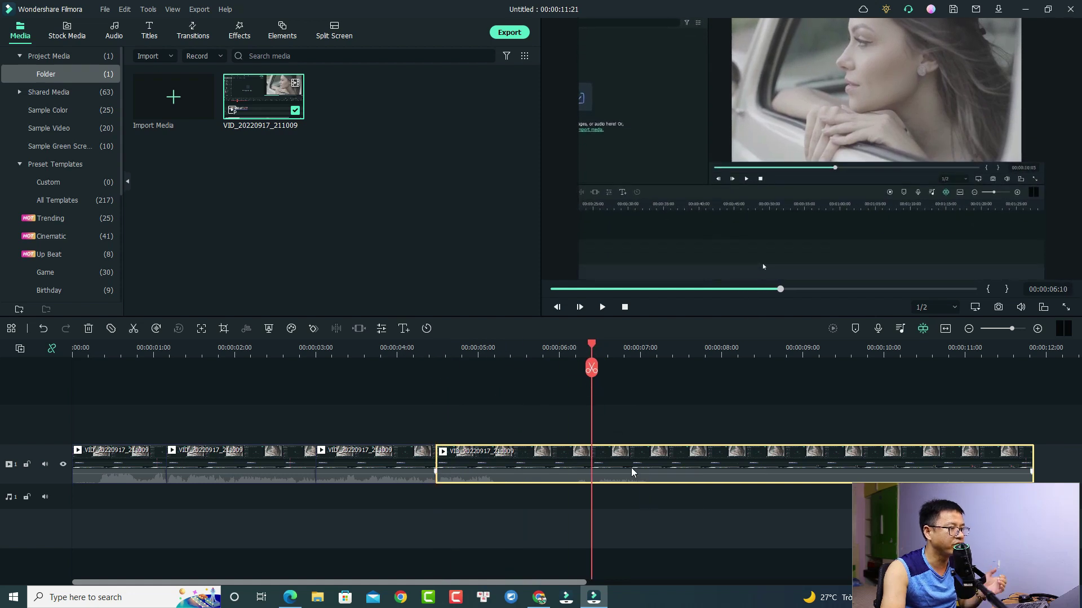
click(591, 367)
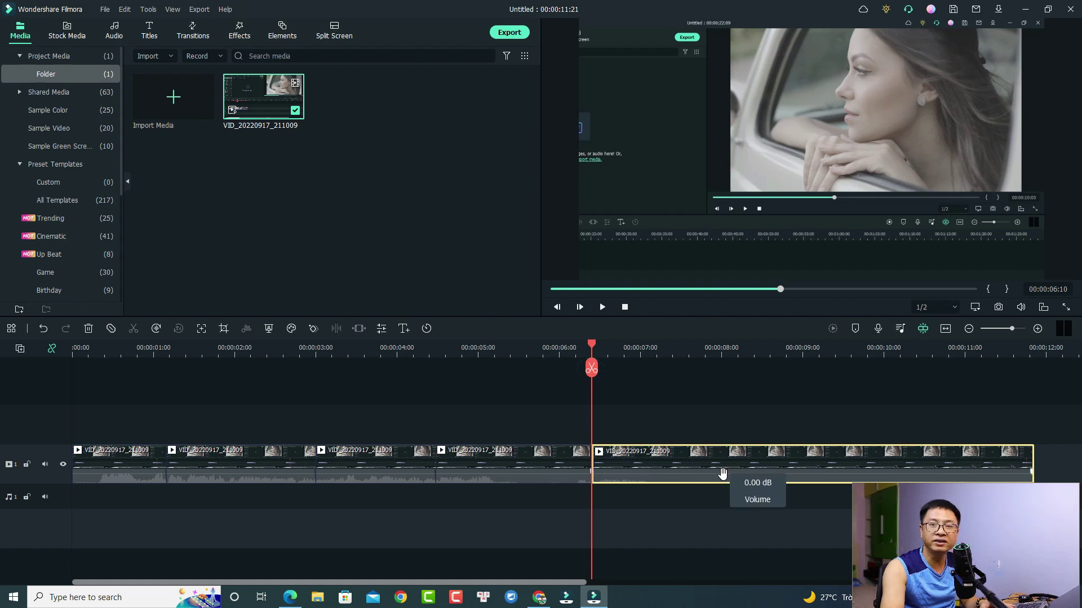
click(682, 462)
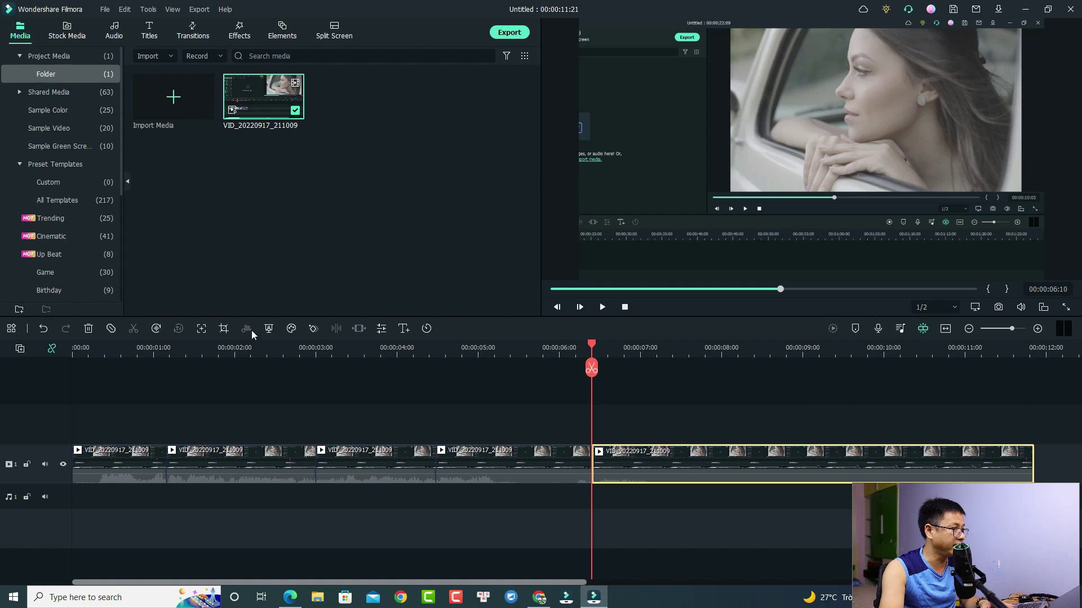
Step: Swap the fifth clip's start and end zoom framings and apply the crop
click(224, 329)
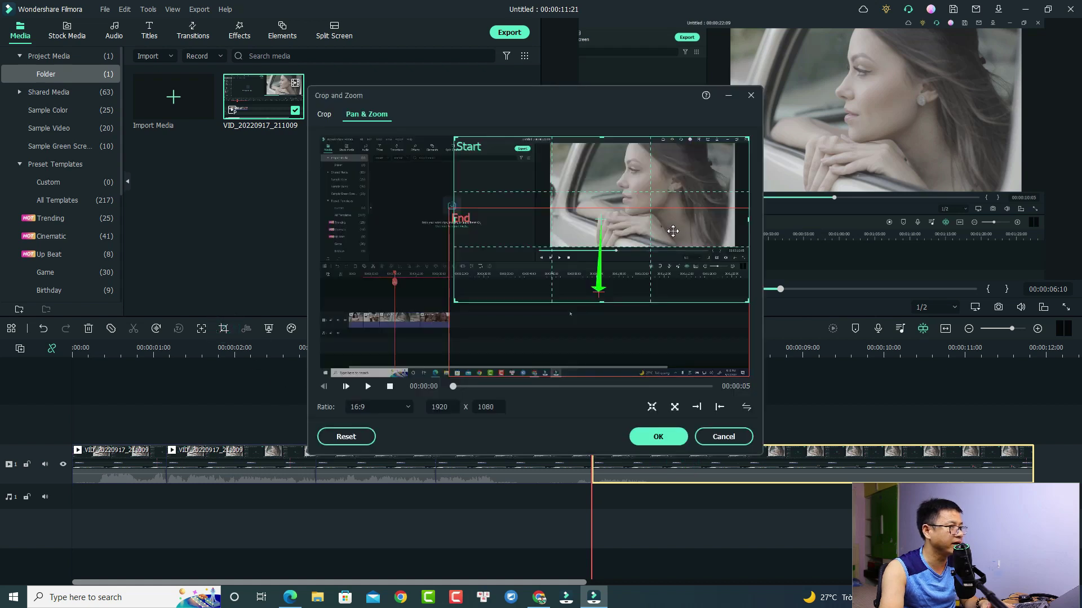
click(745, 407)
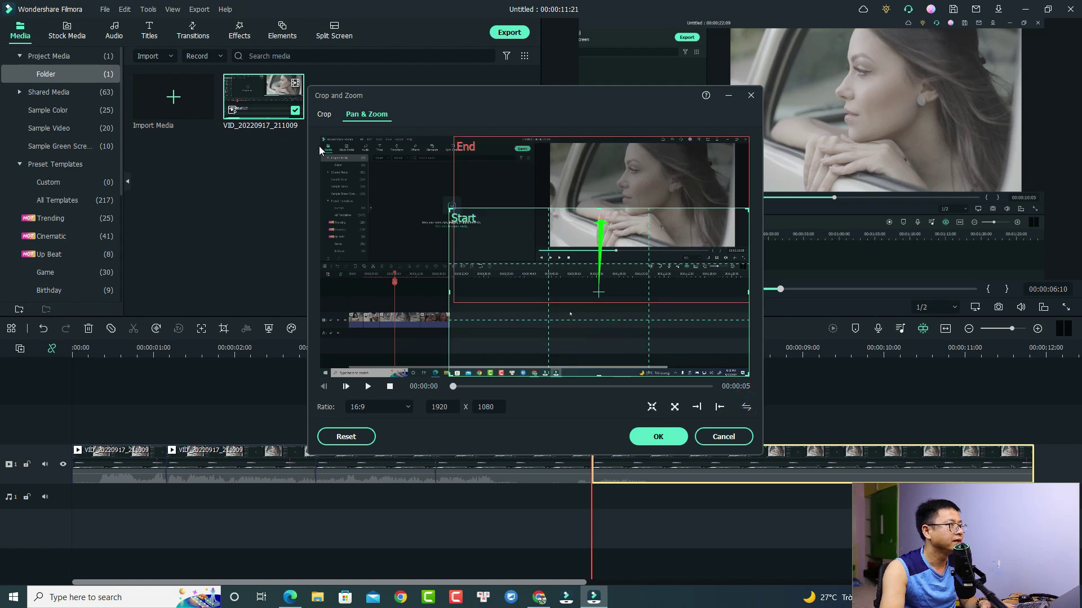
click(319, 116)
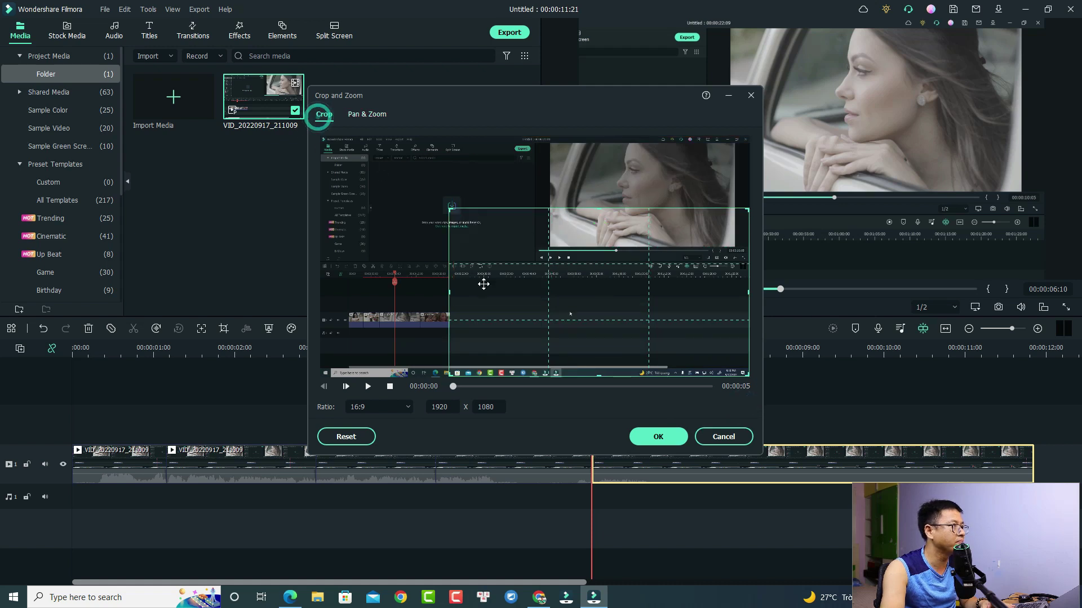
click(653, 437)
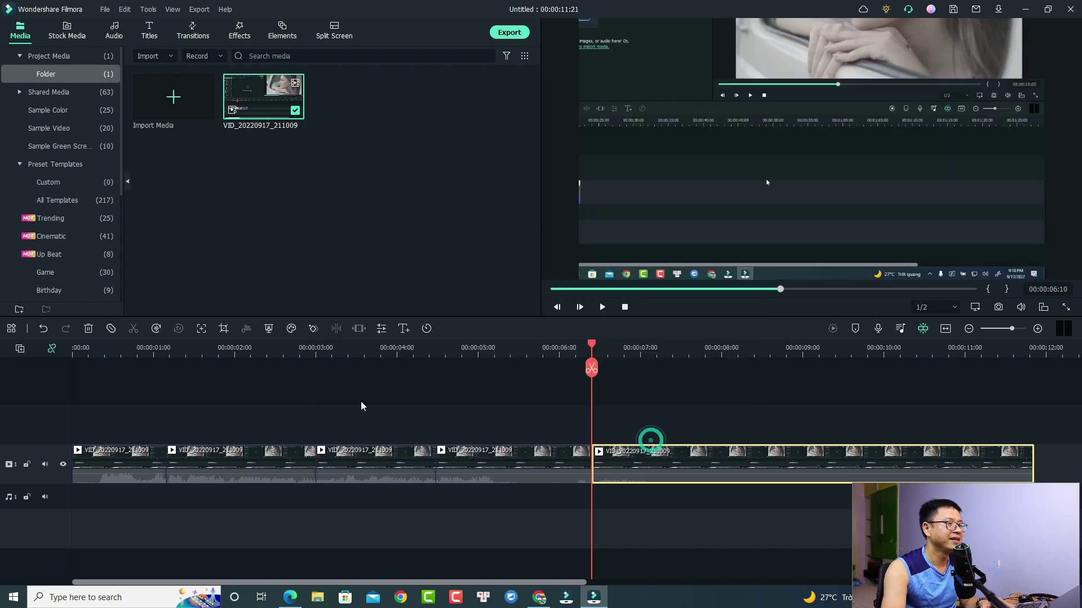
Step: Preview the cropped edit, then box-select all five clip pieces on the timeline
key(space)
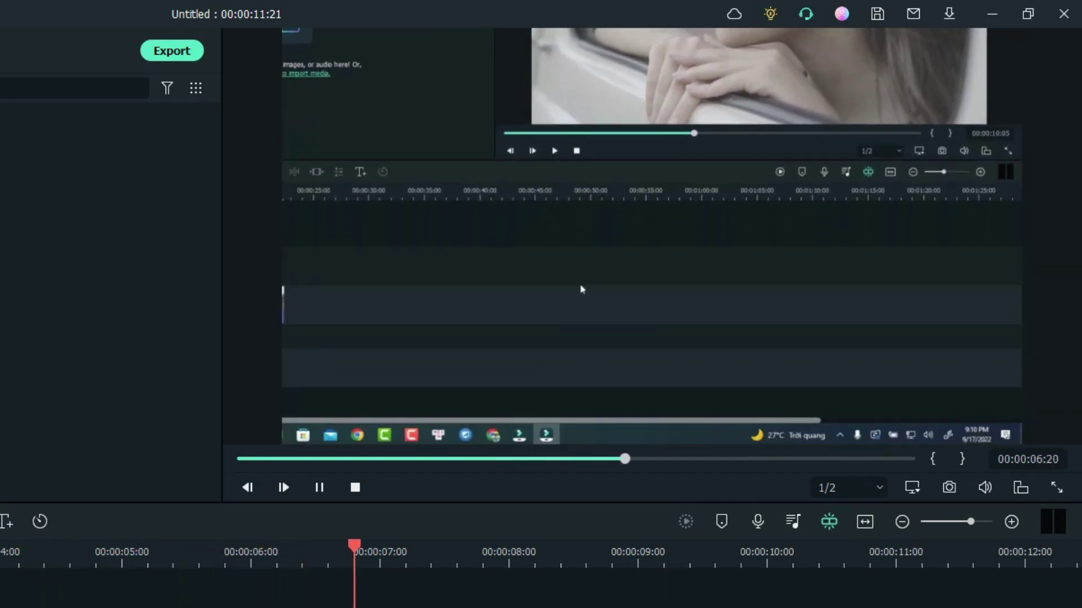
key(space)
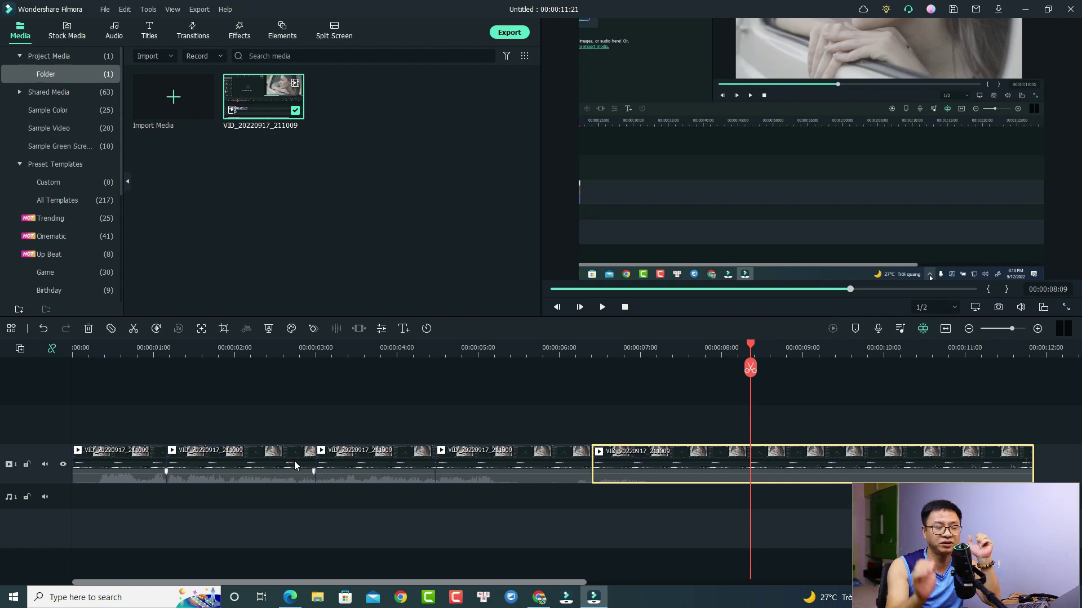
drag(720, 382, 127, 546)
Step: Delete the five pieces, put VID_20220917_211009 back on the timeline, and select it at 1:08
key(Delete)
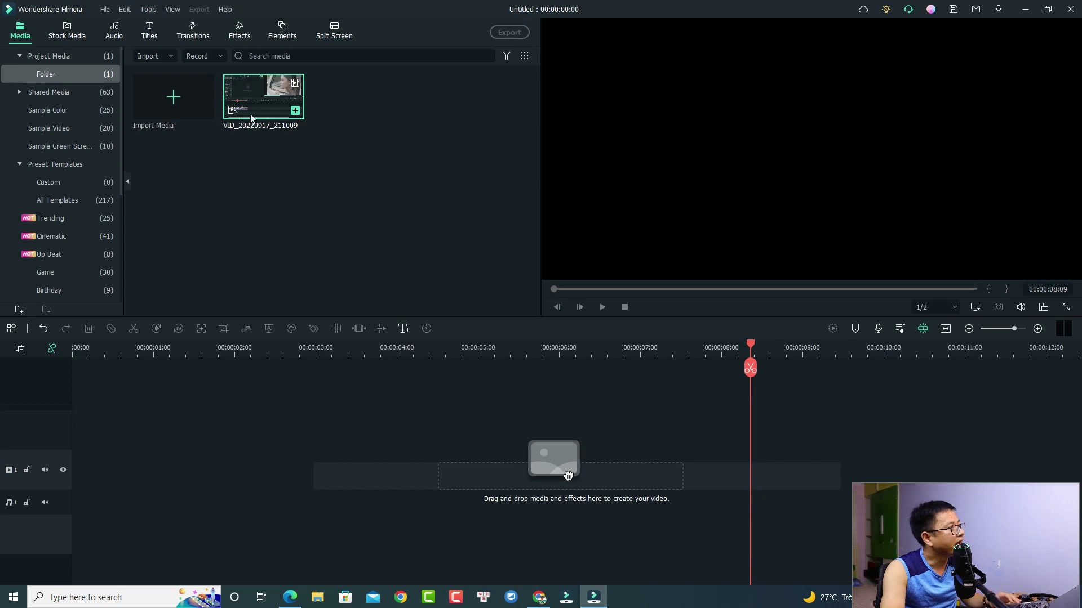
drag(253, 104, 60, 474)
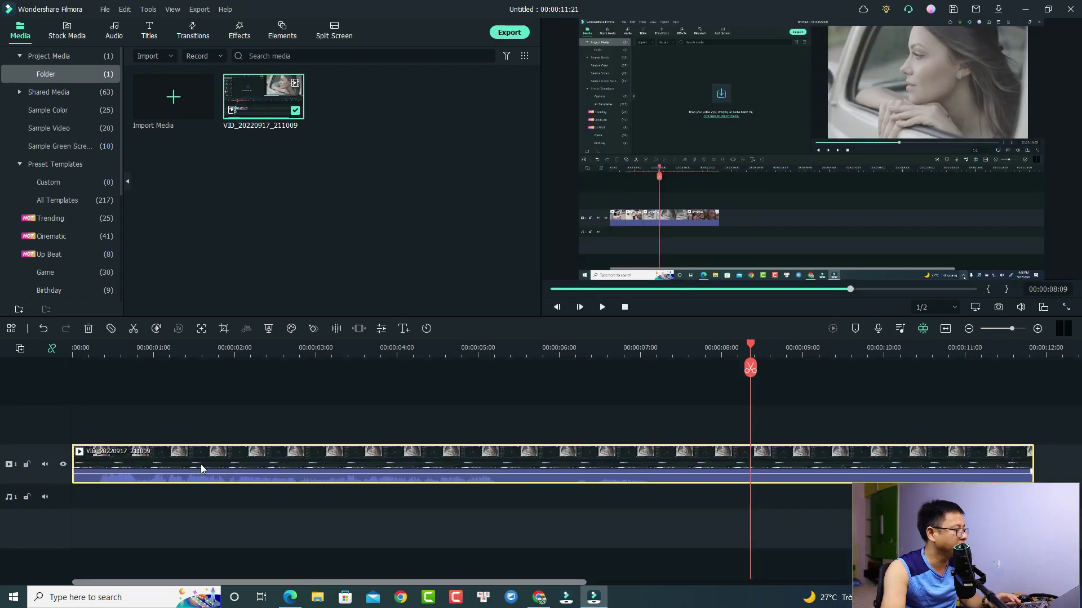
click(180, 353)
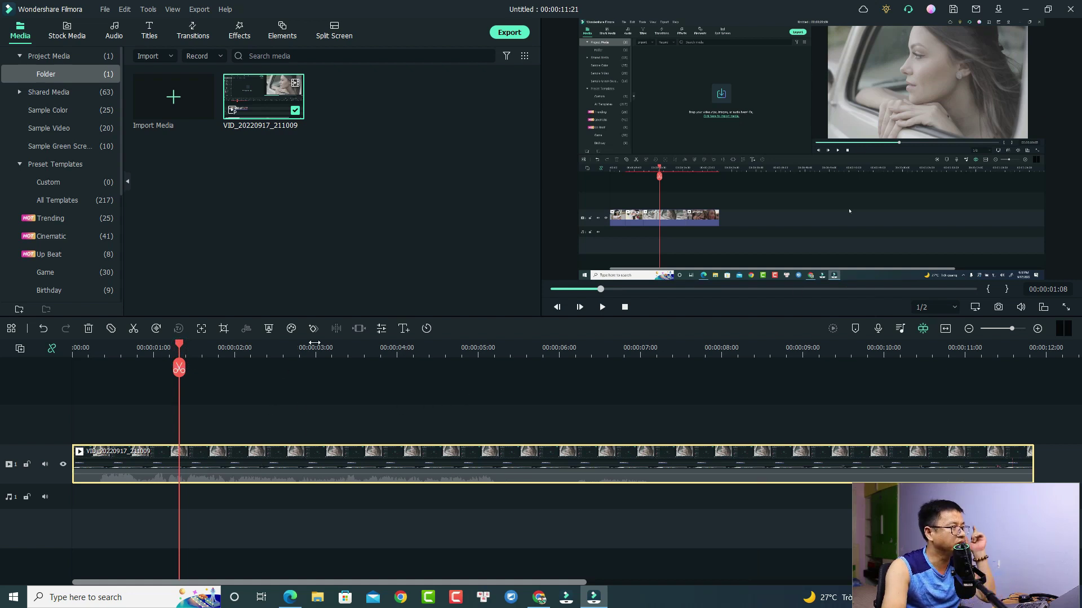
click(195, 469)
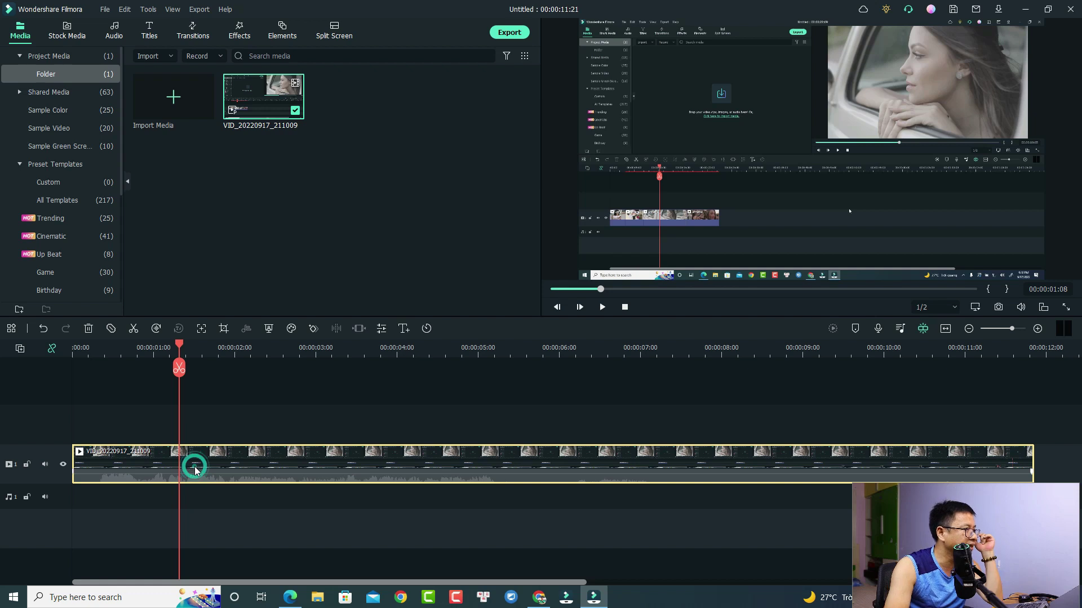
Step: Keyframe a zoom from 1:08 to 2:00 reaching 138% scale at position -182.2, -102.2, then preview
click(314, 329)
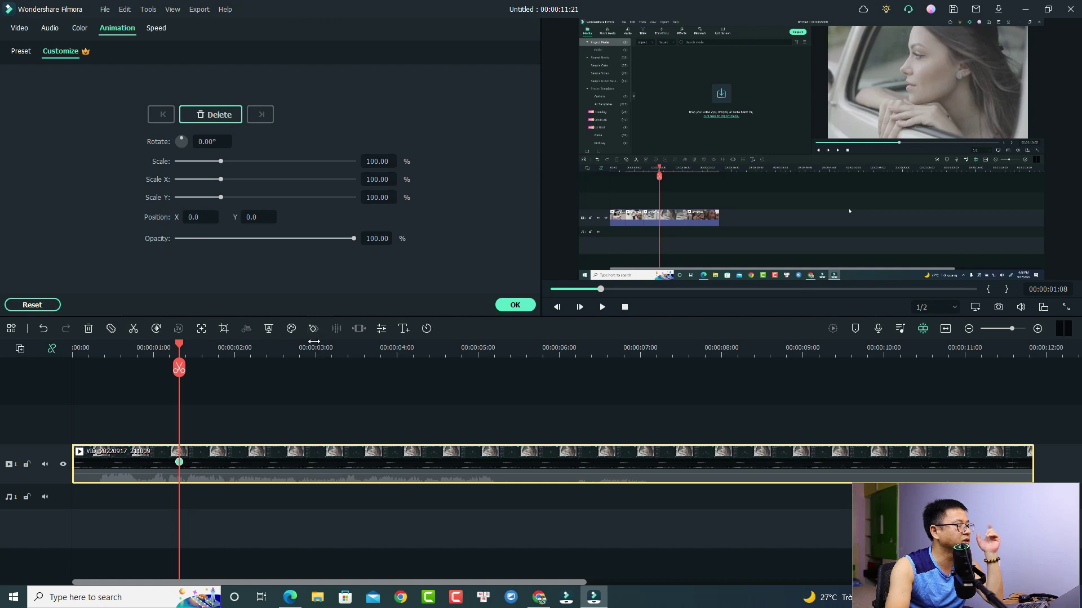
drag(178, 347, 235, 363)
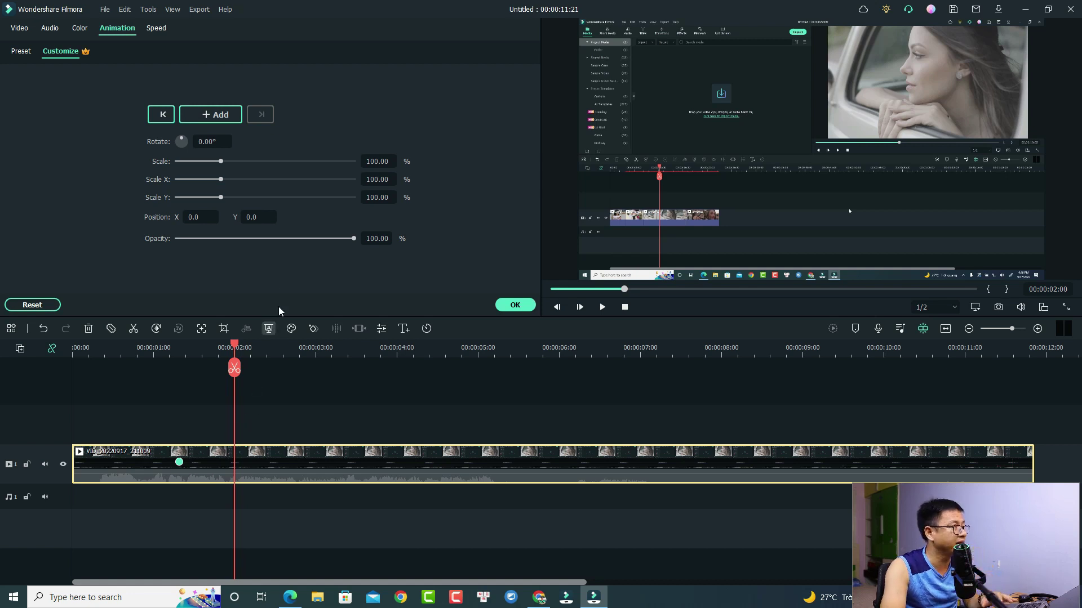
click(736, 136)
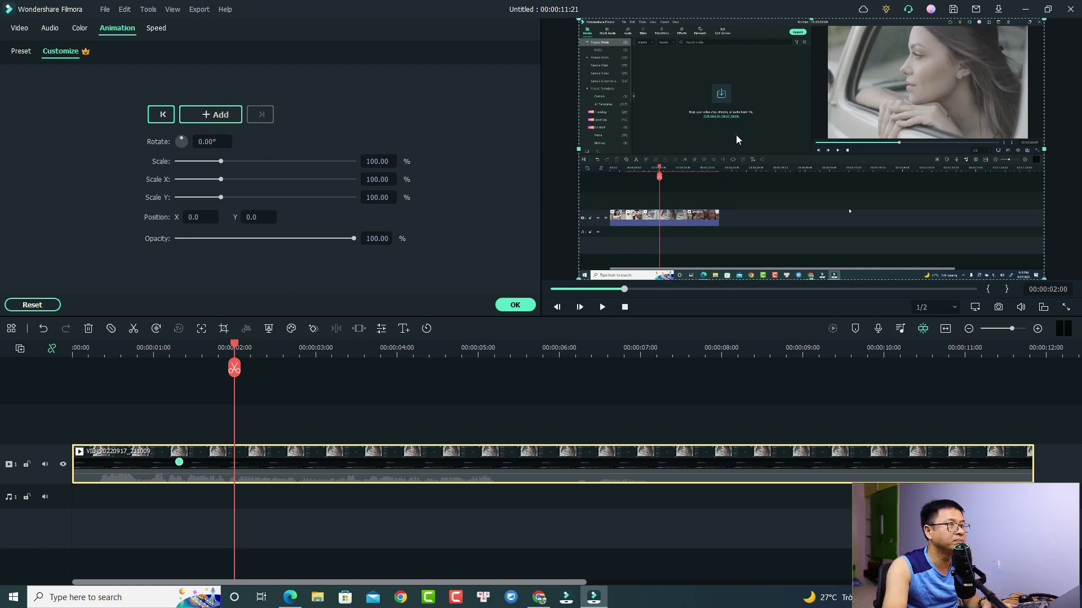
drag(221, 162, 237, 162)
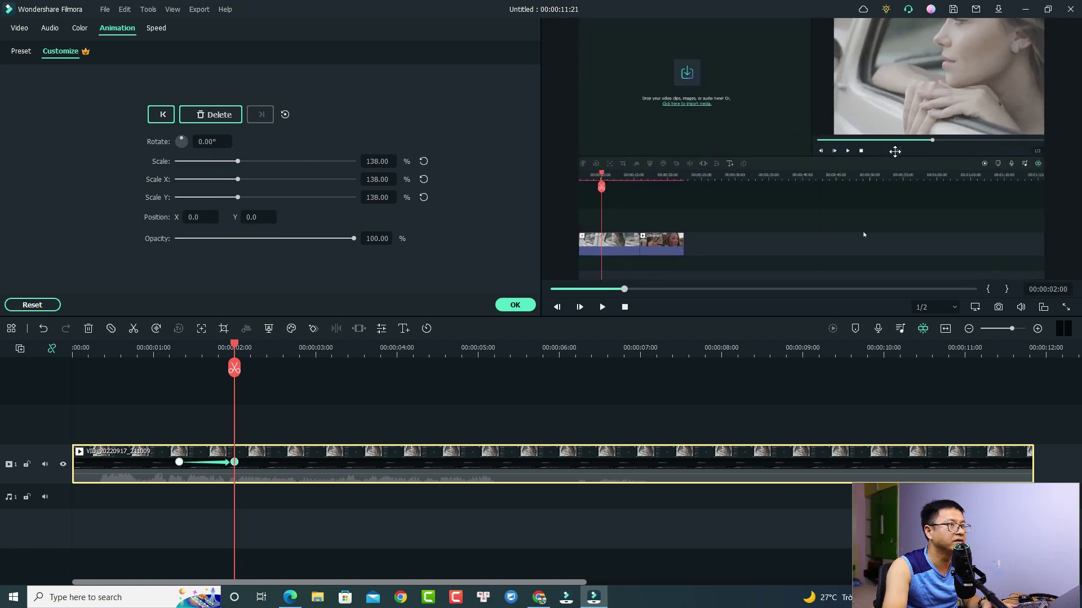
drag(893, 150, 812, 201)
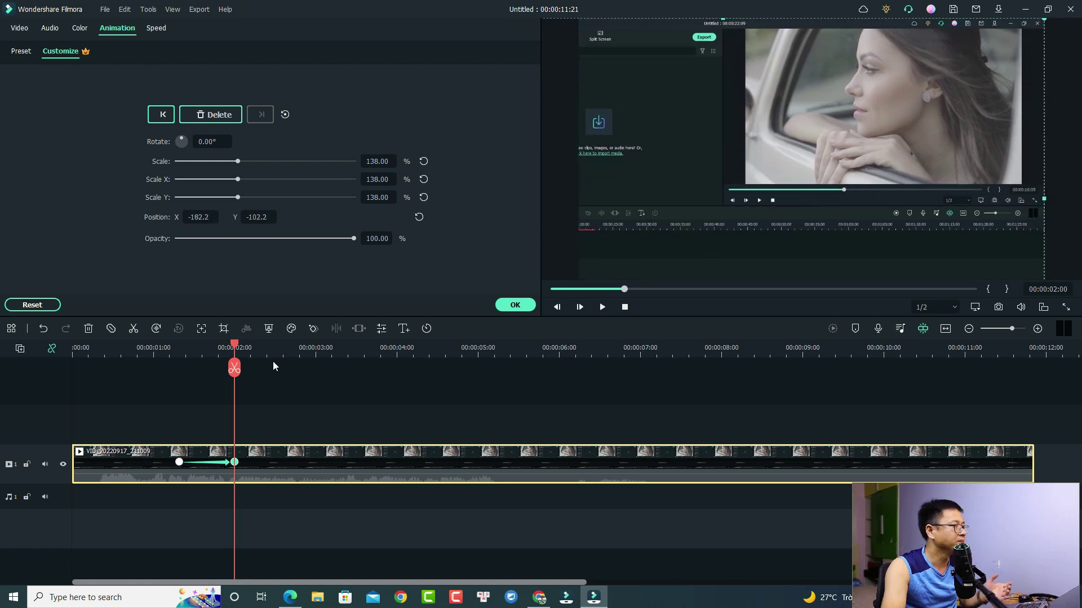
click(141, 351)
key(space)
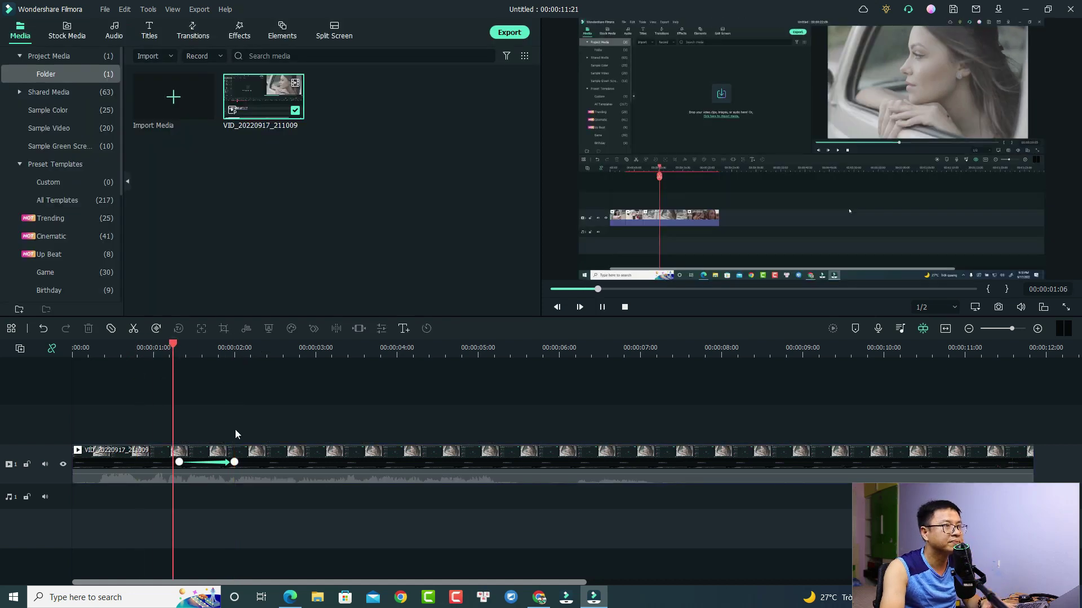
Step: Keyframe a pan from 3:11 to 4:05 moving Position Y from -102.2 to 102.2, then replay from 3:07
key(space)
click(373, 456)
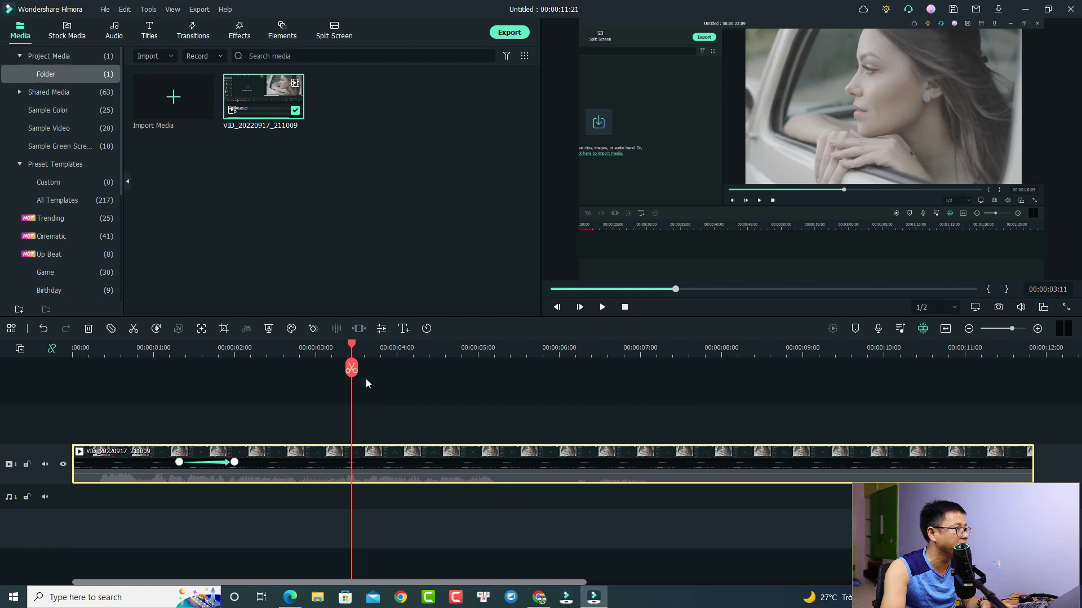
click(312, 332)
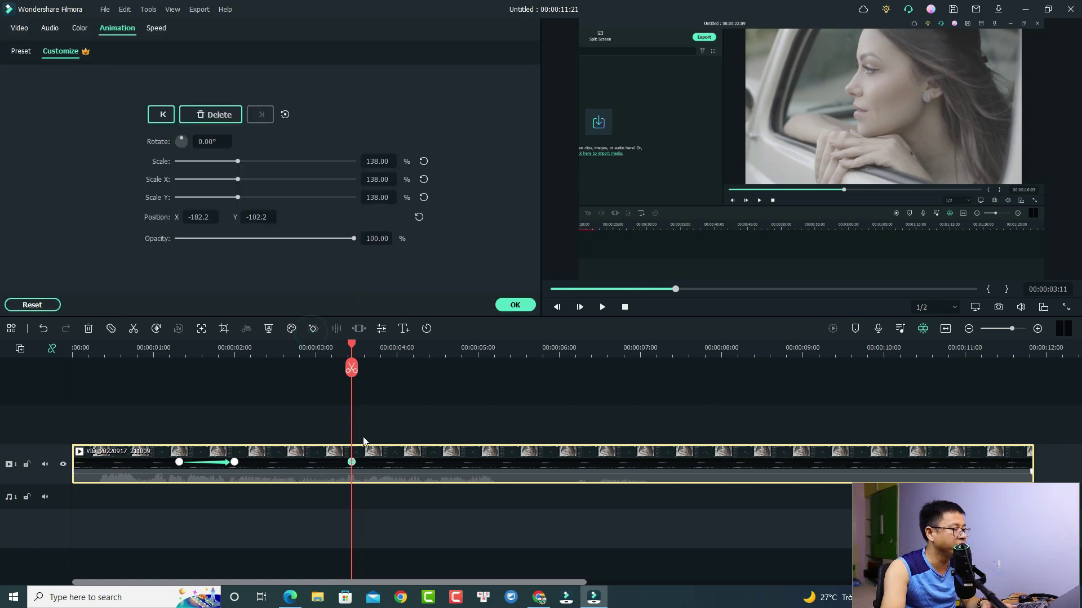
drag(351, 348, 414, 364)
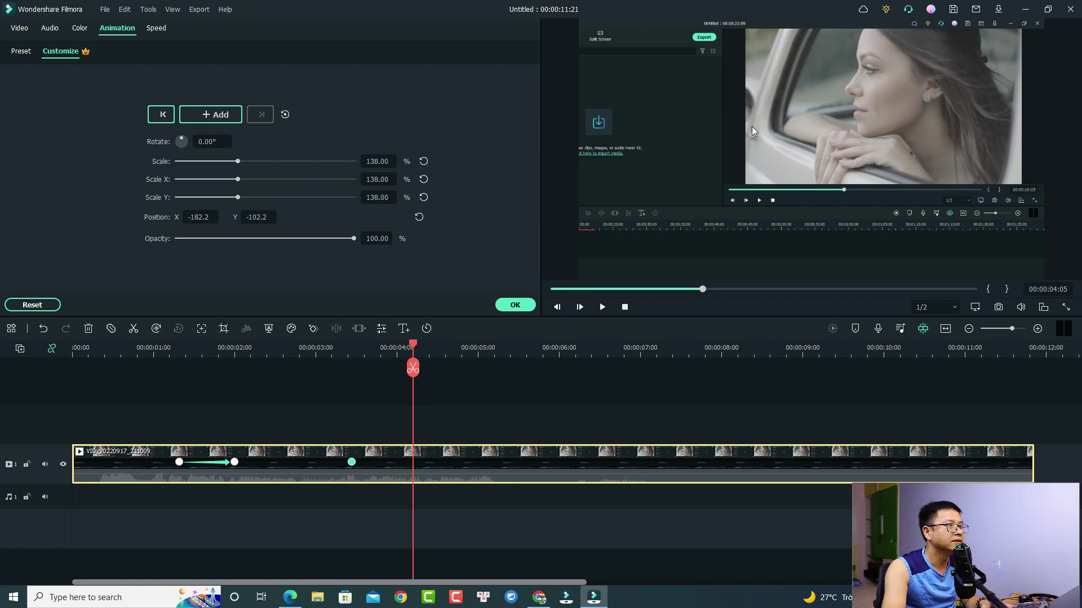
drag(752, 126, 779, 154)
click(338, 352)
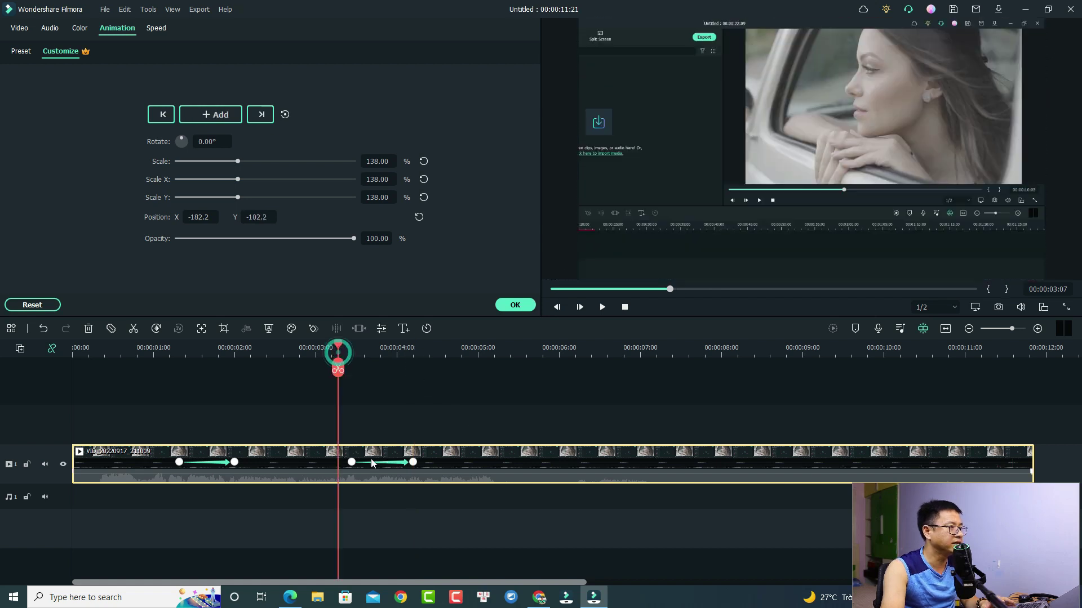
key(space)
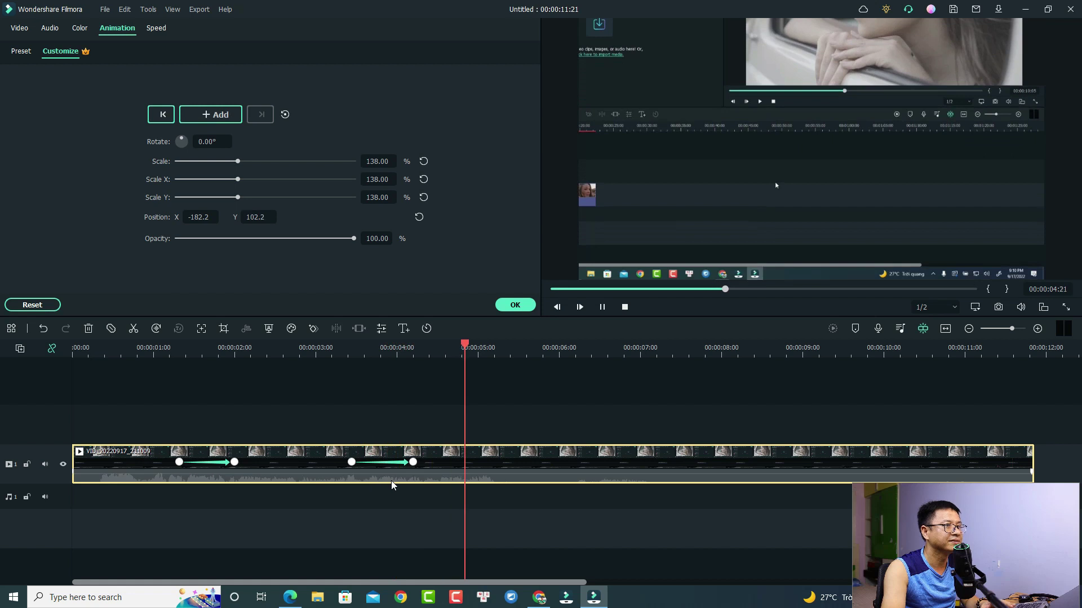
key(space)
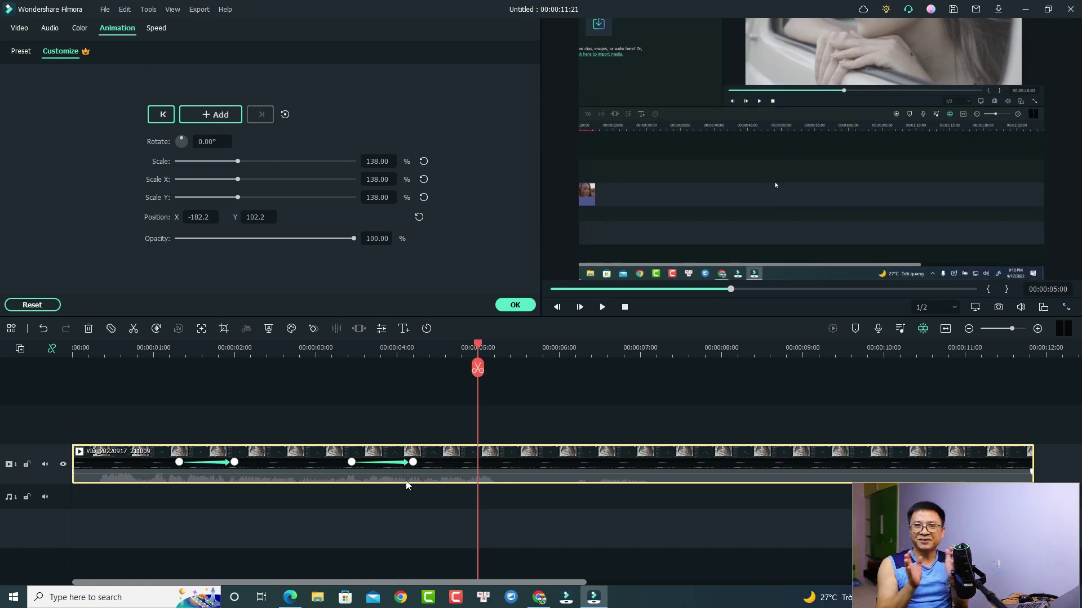